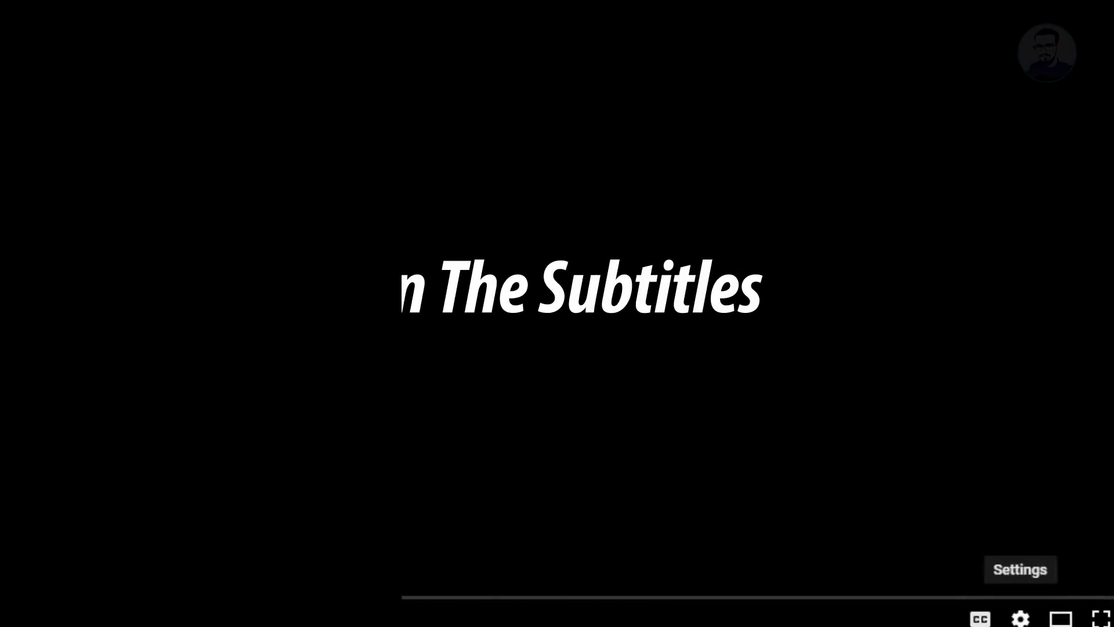
# - Turn on English subtitles for the YouTube tutorial video
pyautogui.click(1021, 618)
pyautogui.click(1091, 521)
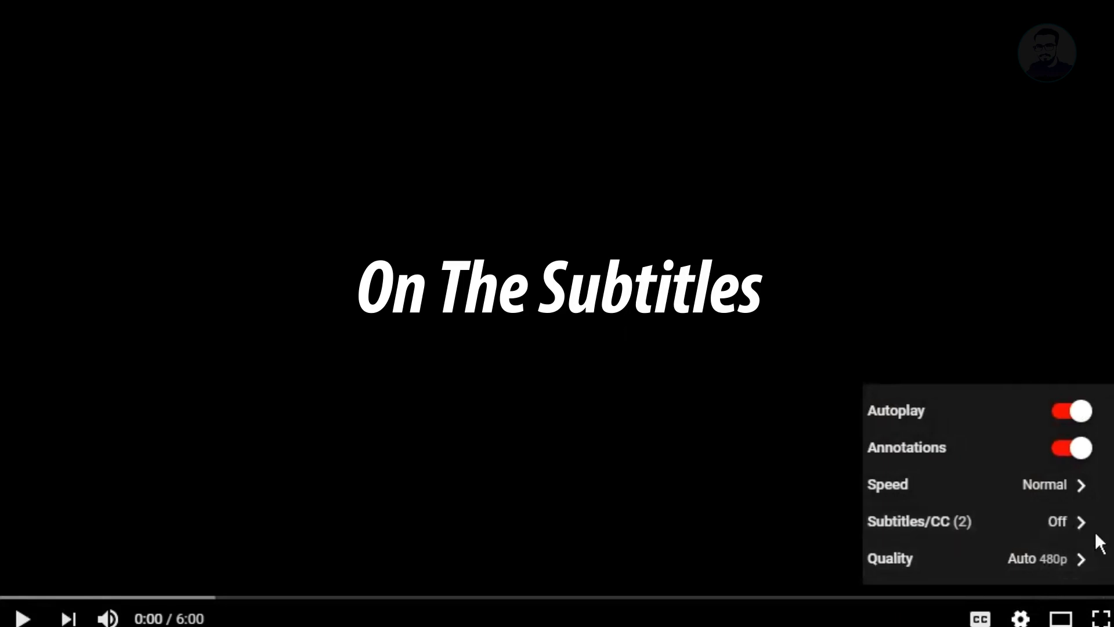
pyautogui.click(1017, 486)
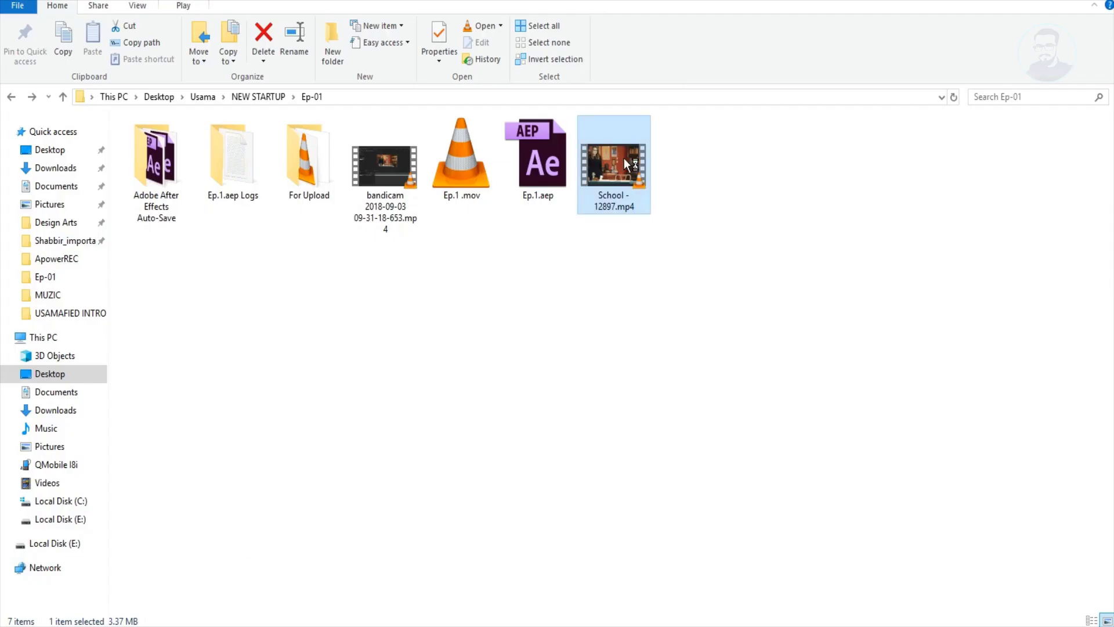
# - Import School - 12897.mp4 from File Explorer into the After Effects Project panel
pyautogui.moveTo(621, 159); pyautogui.dragTo(255, 625)
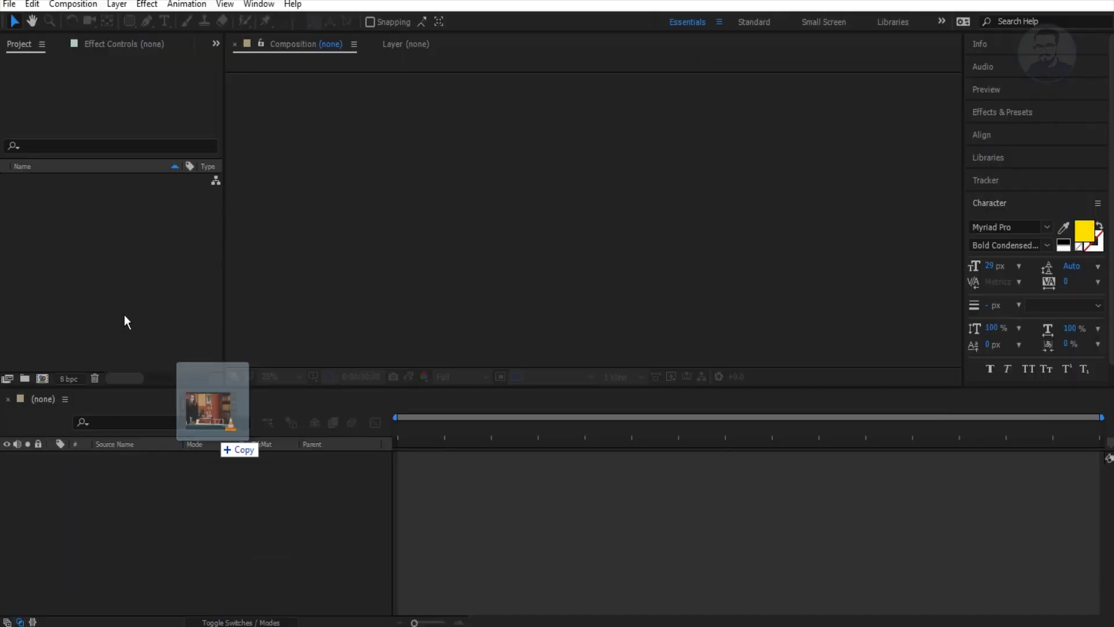
pyautogui.moveTo(256, 623); pyautogui.dragTo(125, 290)
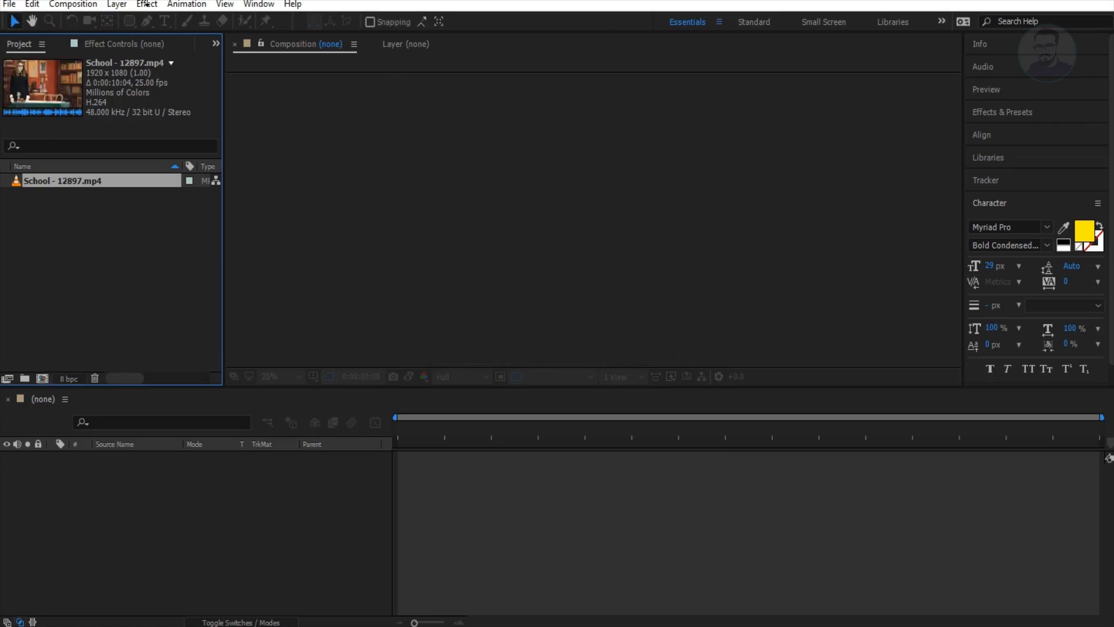
pyautogui.click(88, 7)
# - Create a 1920×1080 Comp 1 and add School - 12897.mp4 as its only layer
pyautogui.click(186, 22)
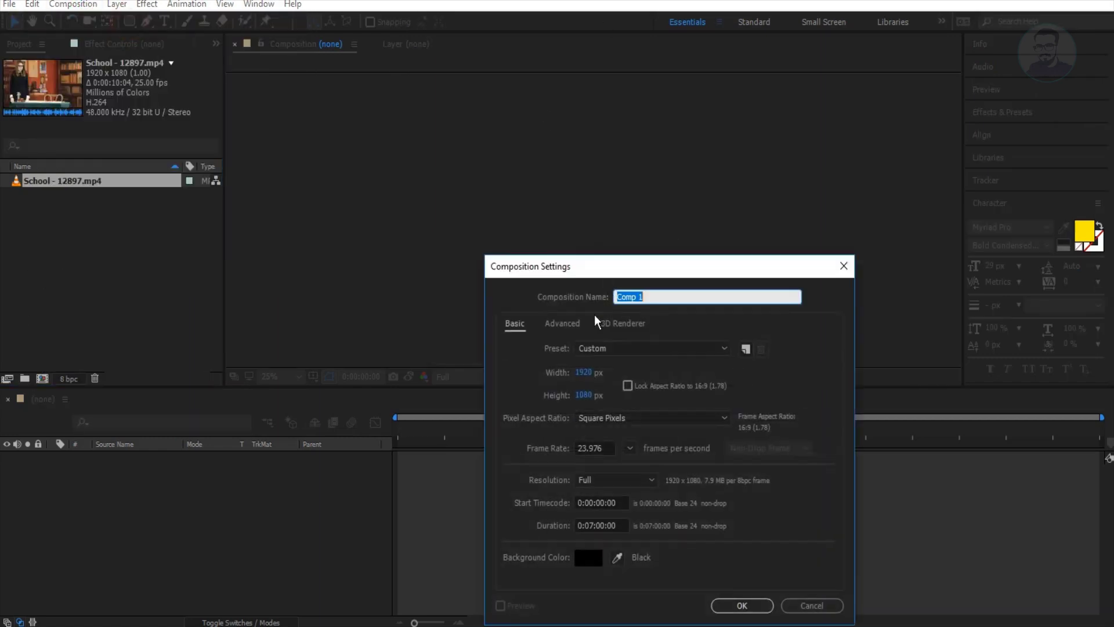
pyautogui.click(583, 372)
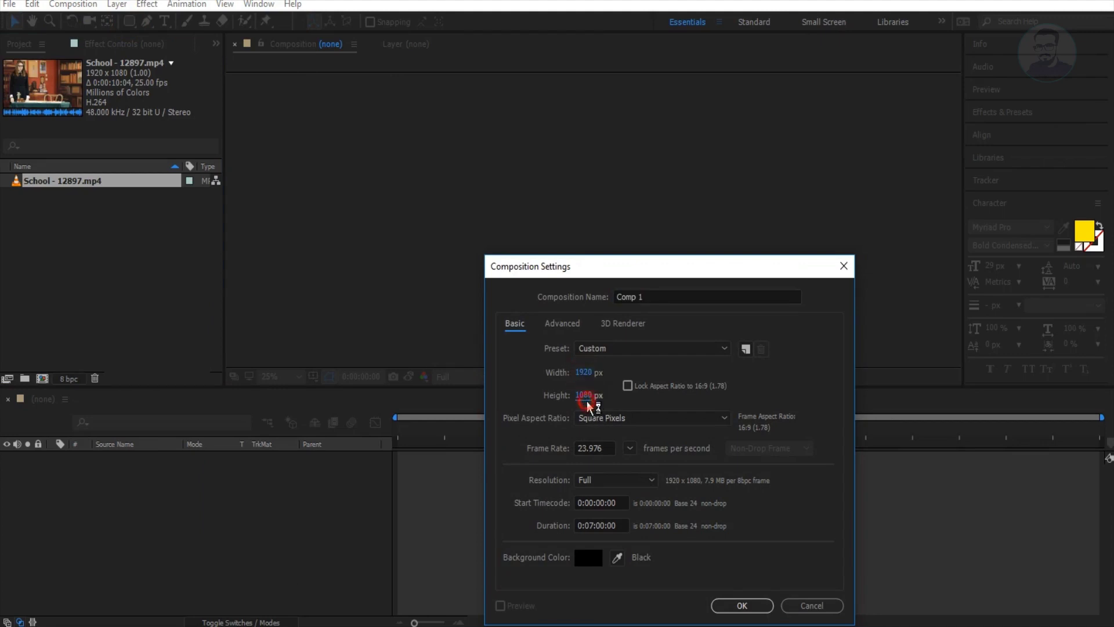
pyautogui.click(722, 608)
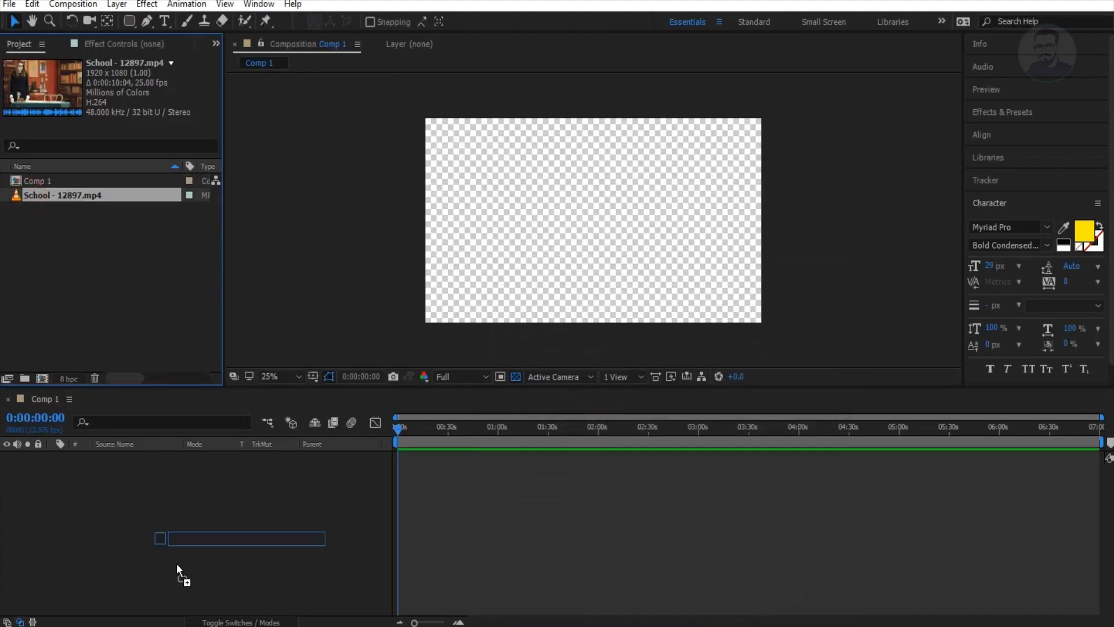
pyautogui.moveTo(23, 195); pyautogui.dragTo(184, 559)
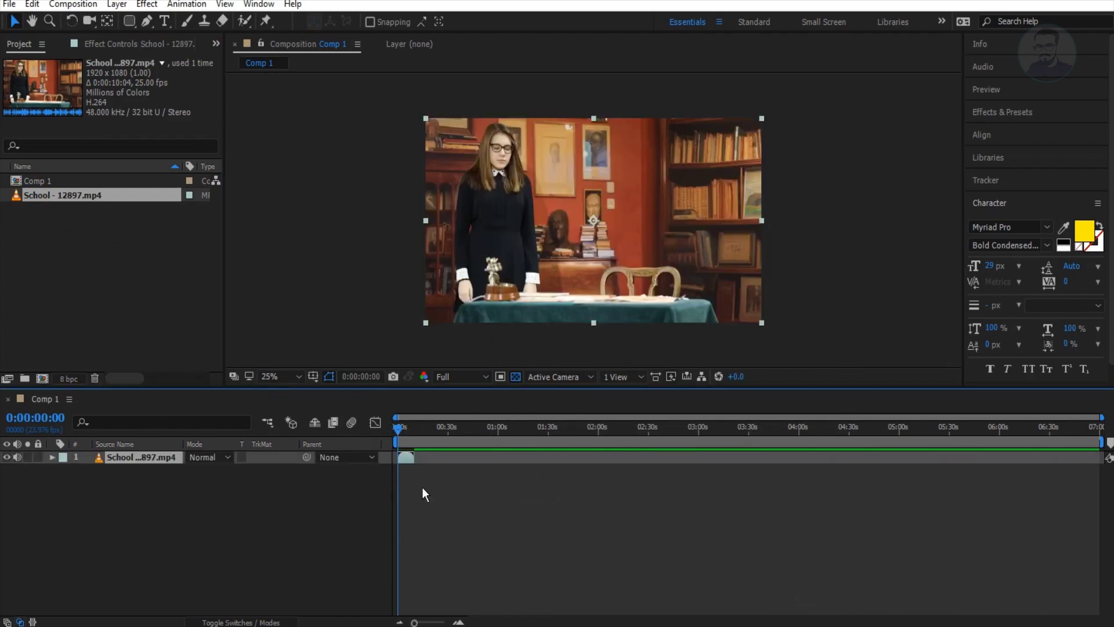
pyautogui.moveTo(406, 438); pyautogui.dragTo(401, 432)
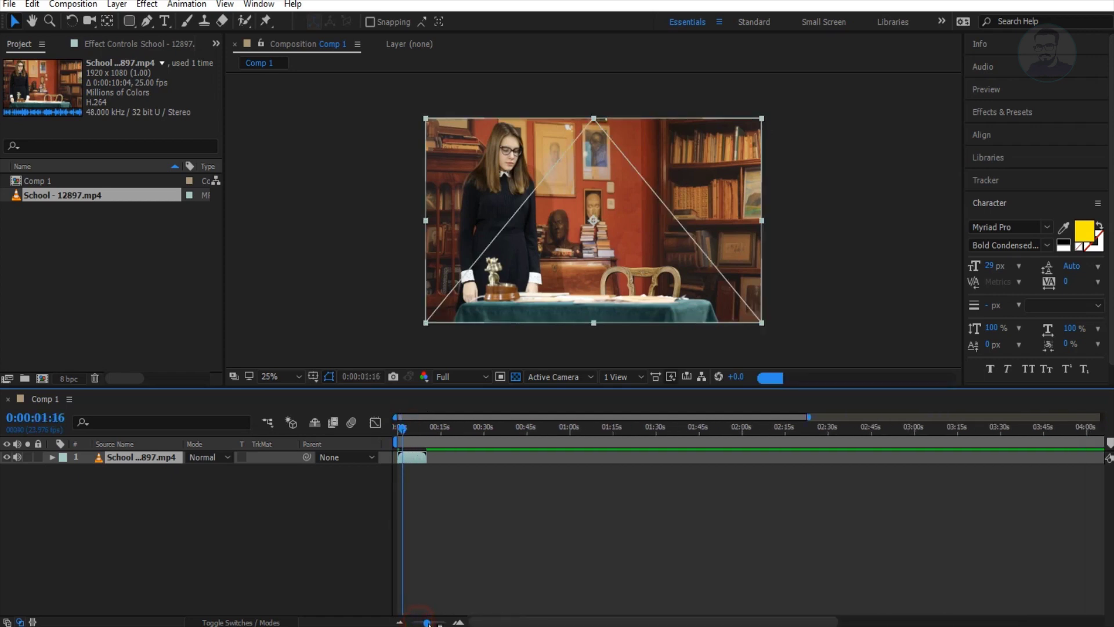
pyautogui.rightClick(267, 509)
# - Set Comp 1's duration to 0:00:10:00 in Composition Settings
pyautogui.click(355, 389)
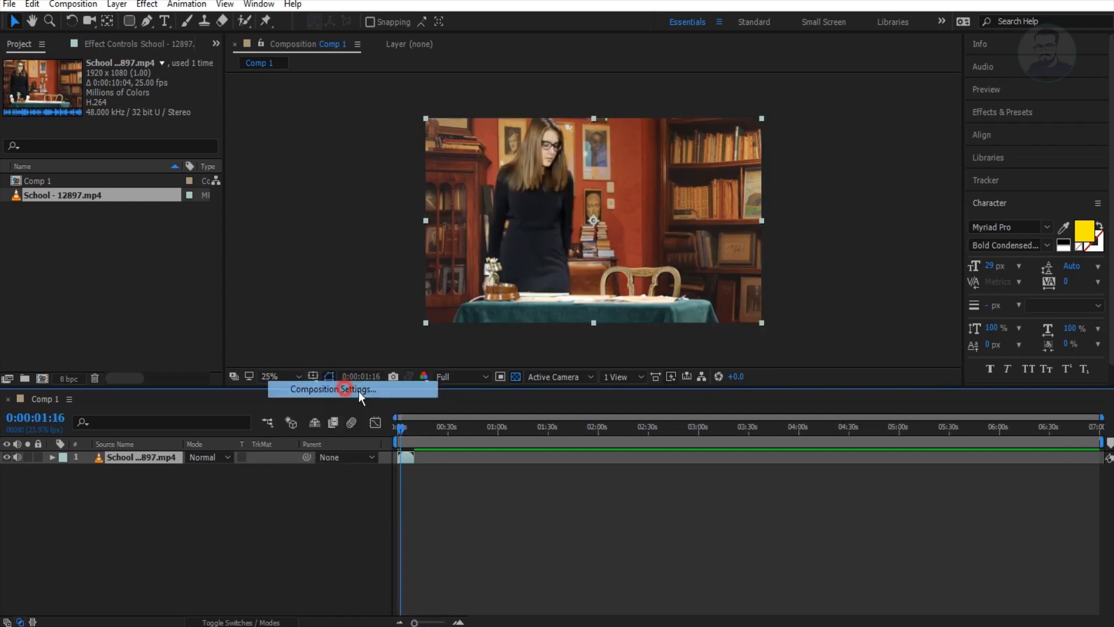
pyautogui.click(603, 526)
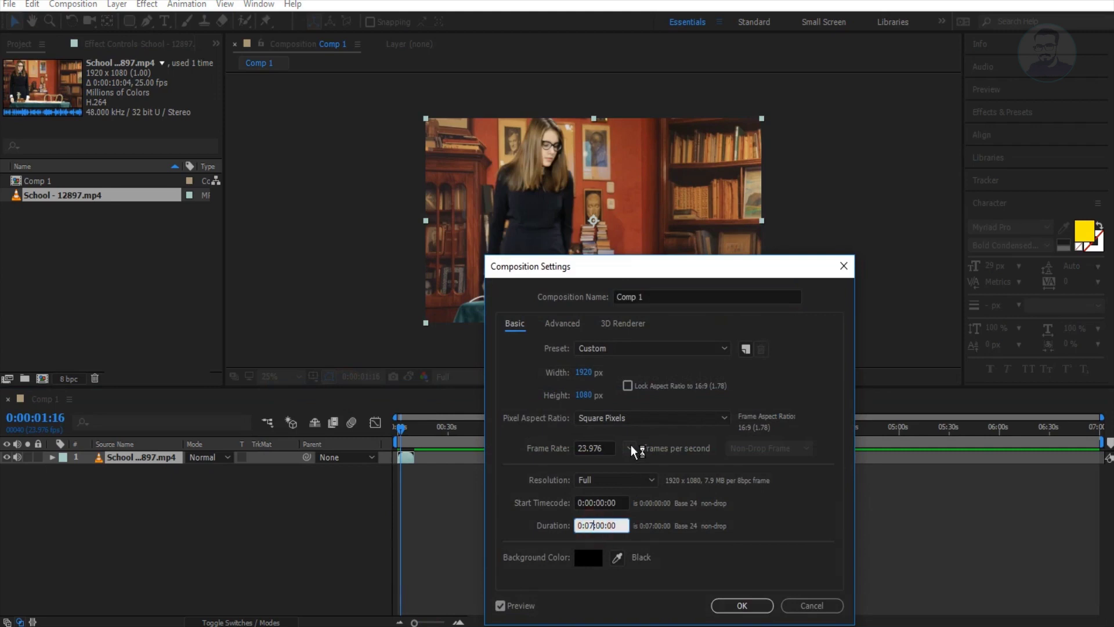
pyautogui.press('Return')
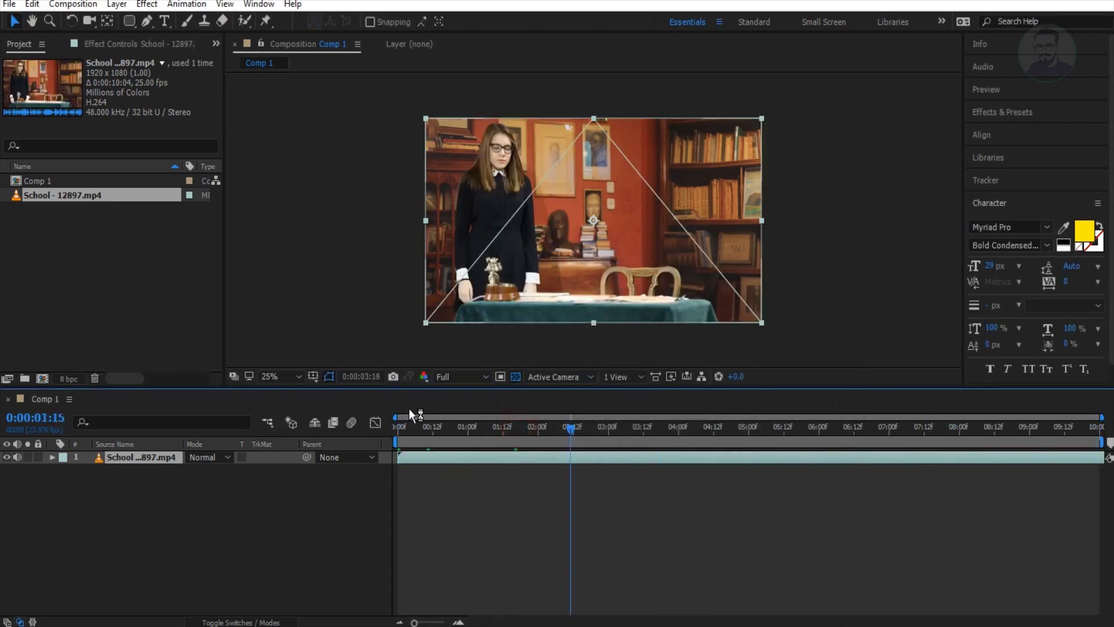
# - Set the viewer preview resolution to Quarter and scrub back to the first frame
pyautogui.click(444, 427)
pyautogui.click(461, 376)
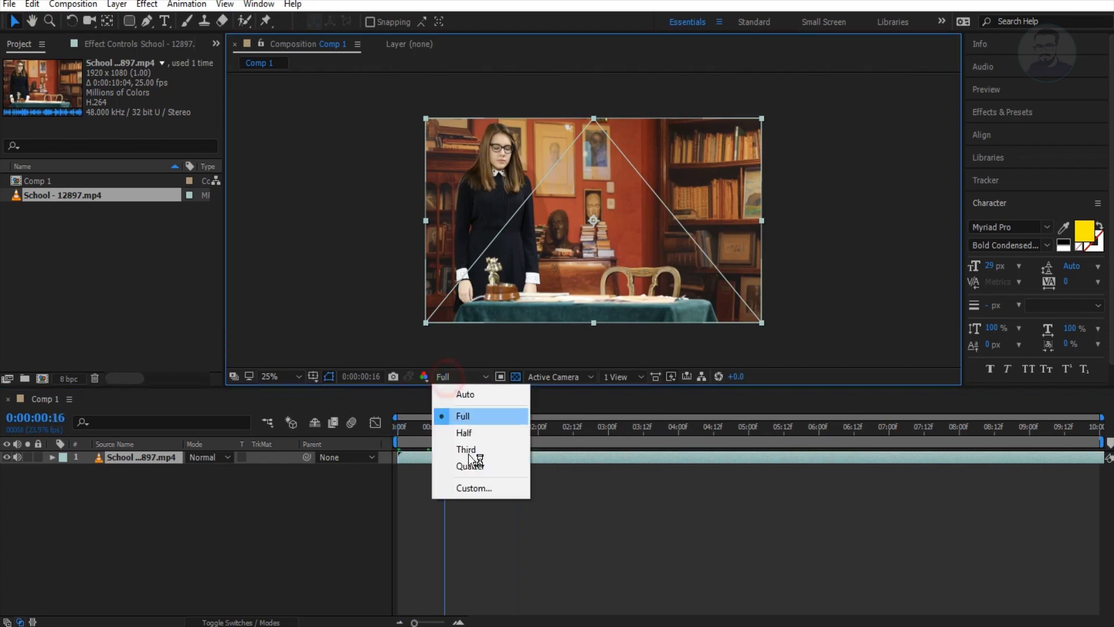
pyautogui.click(469, 466)
pyautogui.click(513, 442)
pyautogui.click(590, 442)
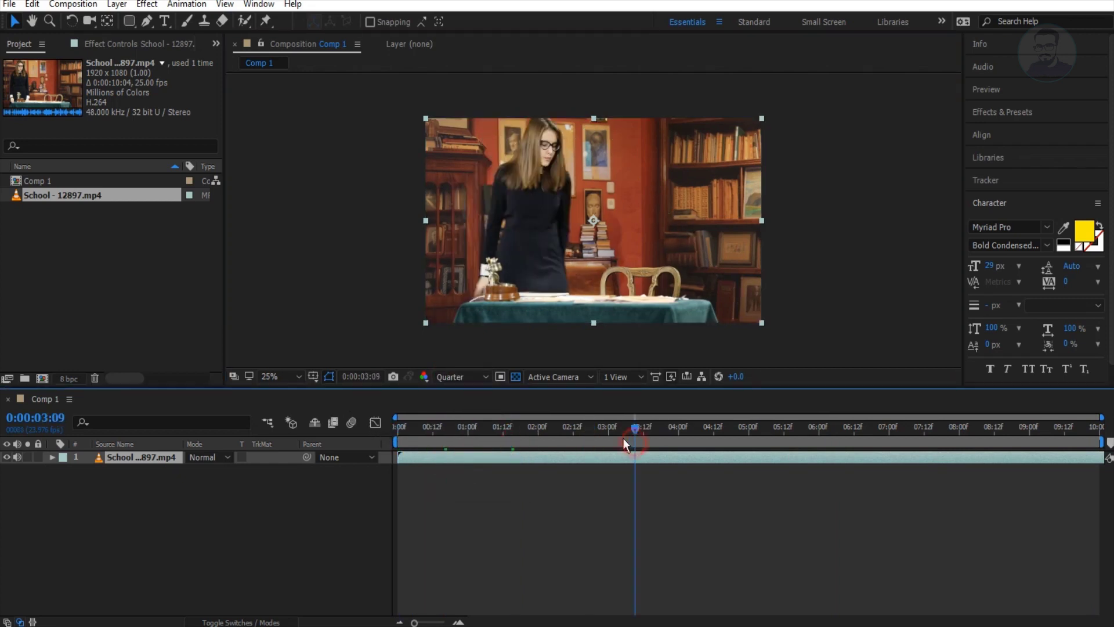
pyautogui.moveTo(635, 428); pyautogui.dragTo(298, 423)
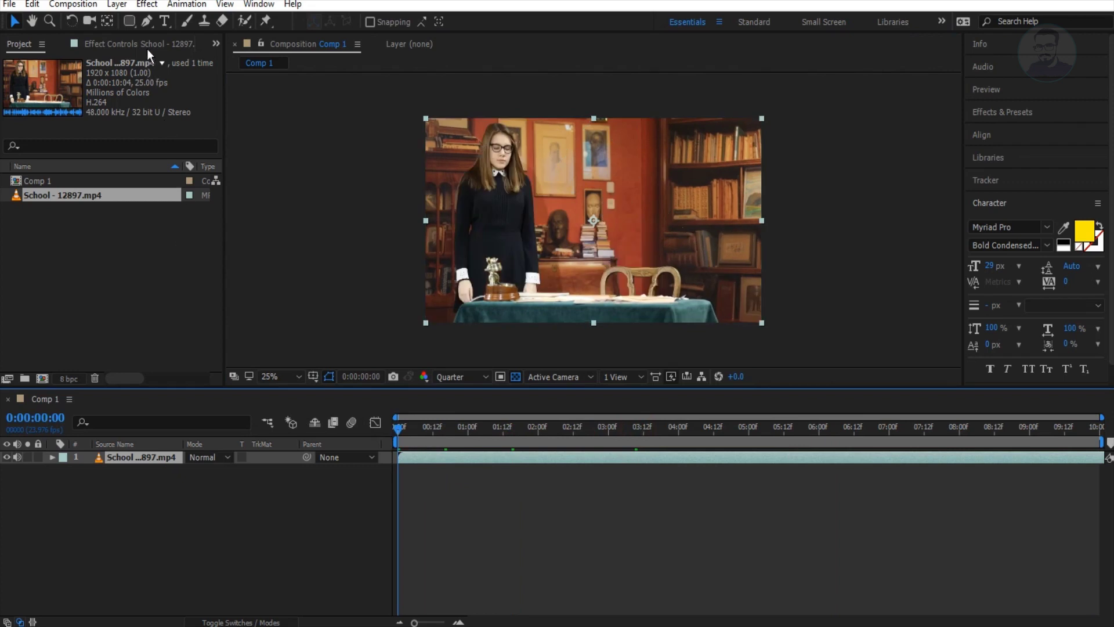
# - Try rectangle masks on the video layer over the bookshelf, then undo them
pyautogui.doubleClick(129, 21)
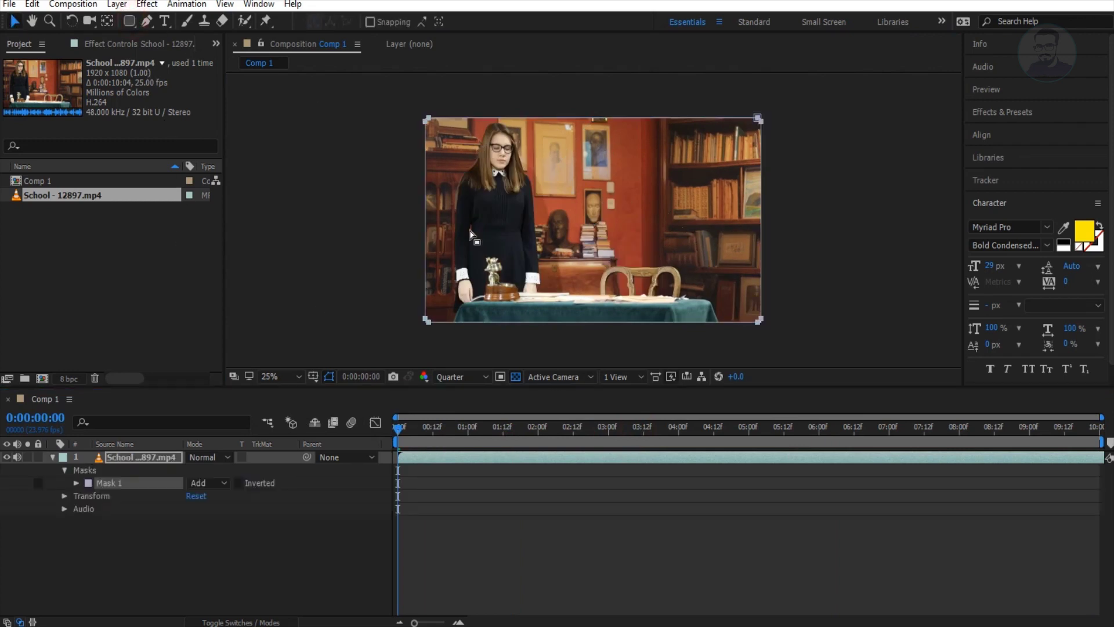
pyautogui.hotkey('ctrl', 'z')
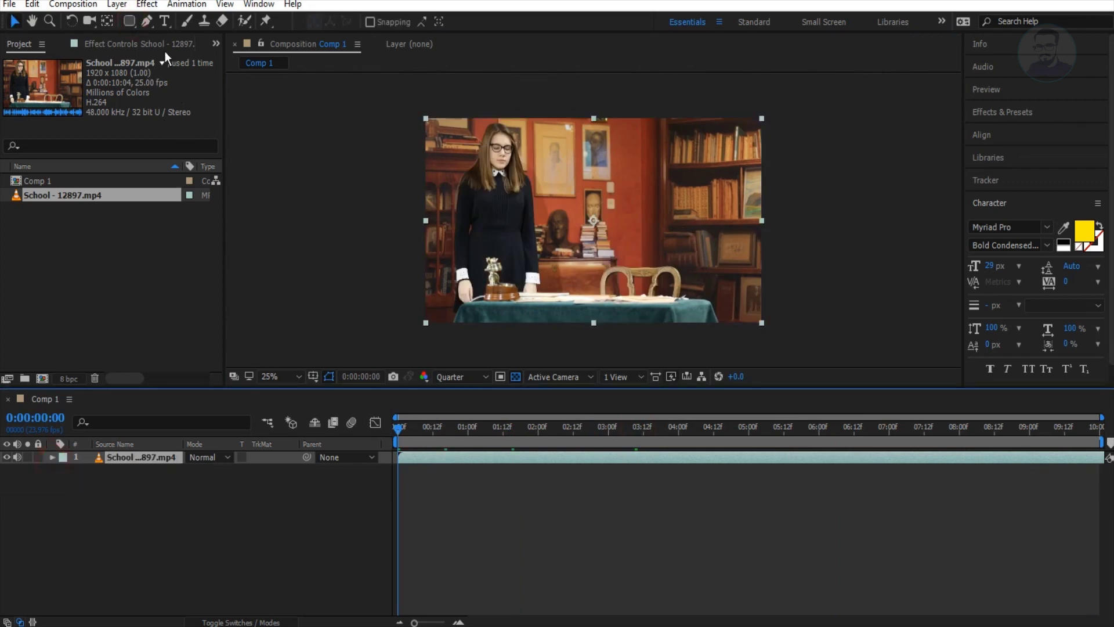
pyautogui.click(128, 22)
pyautogui.moveTo(612, 135); pyautogui.dragTo(742, 173)
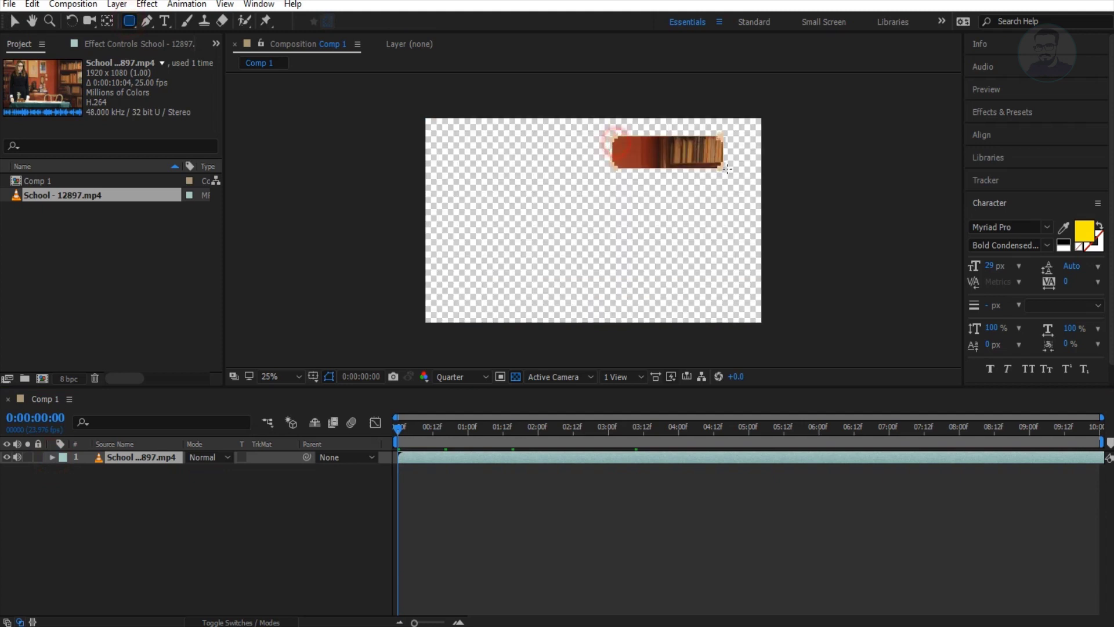
pyautogui.hotkey('ctrl', 'z')
pyautogui.click(96, 527)
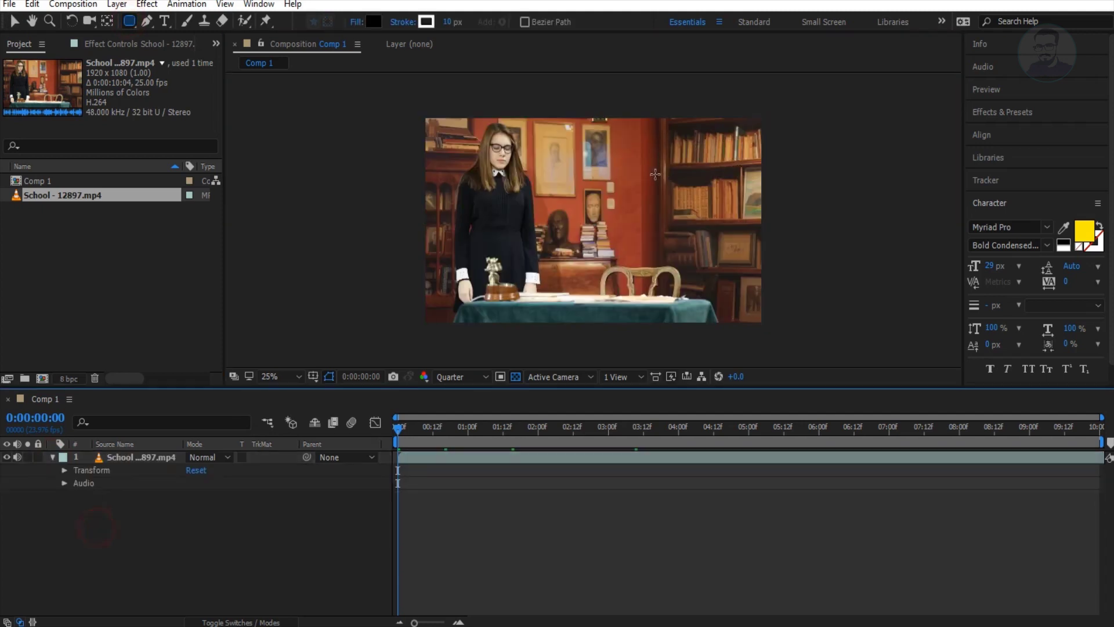
# - Draw a dark rectangle shape over the top-right bookshelf
pyautogui.moveTo(632, 134)
pyautogui.mouseDown()
pyautogui.moveTo(760, 163)
pyautogui.moveTo(694, 152)
pyautogui.mouseUp()
pyautogui.press('v')
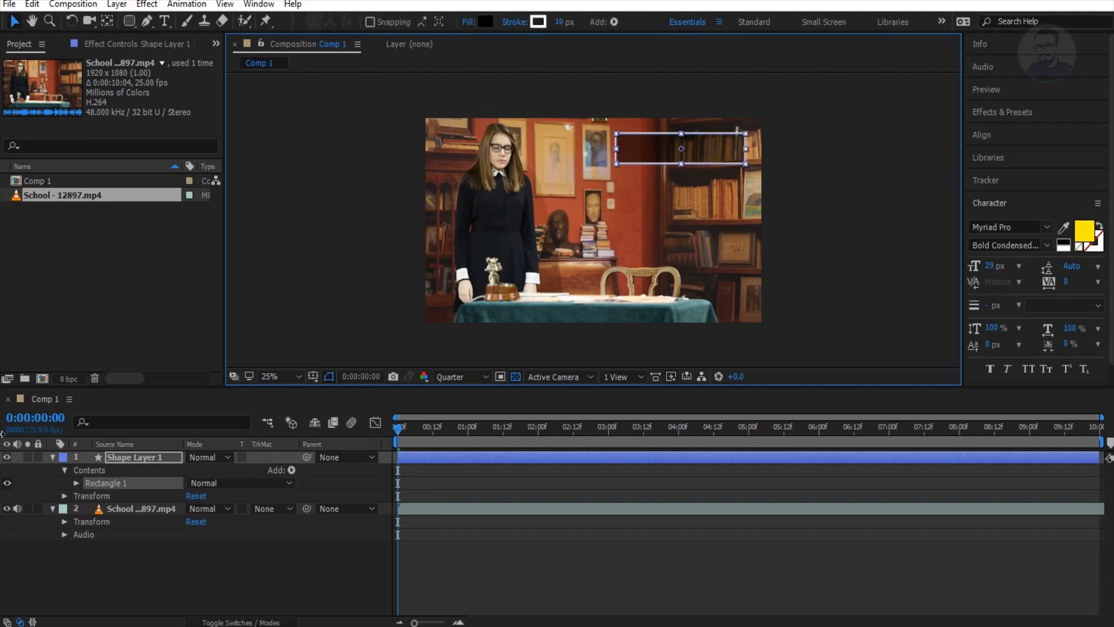
pyautogui.click(52, 457)
pyautogui.click(109, 577)
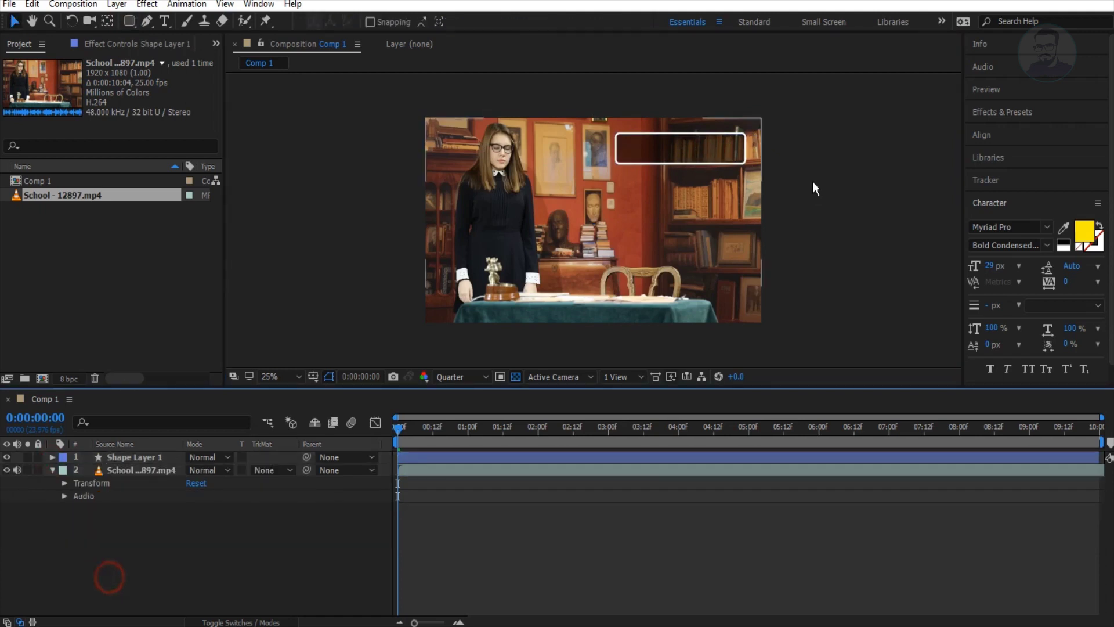
pyautogui.click(698, 154)
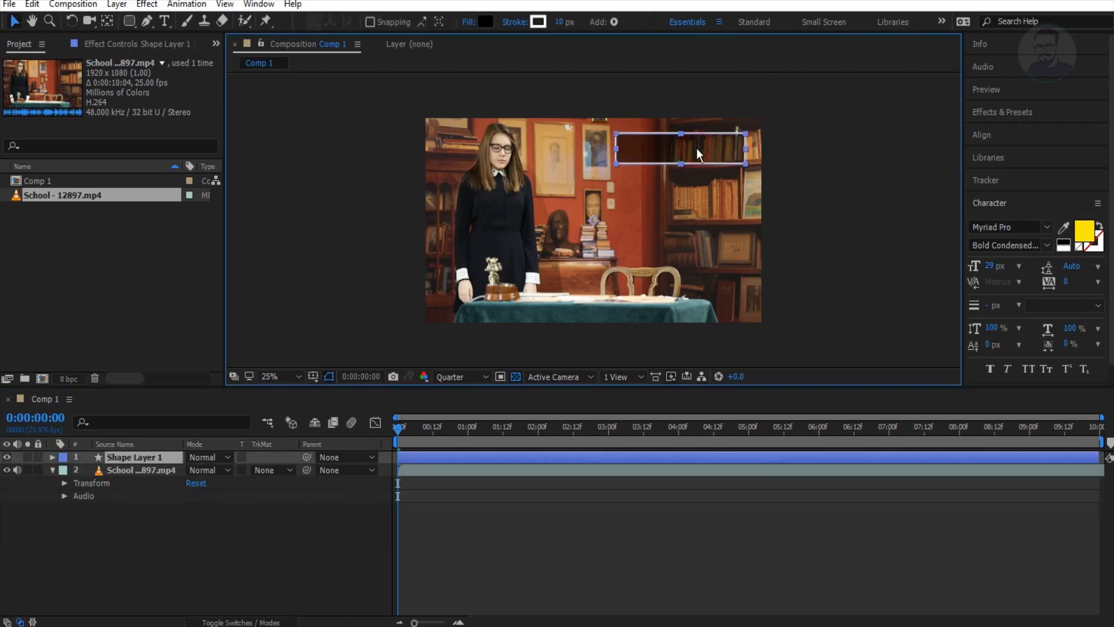
# - Centre Shape Layer 1's anchor point on the rectangle and reveal its Position property
pyautogui.click(108, 21)
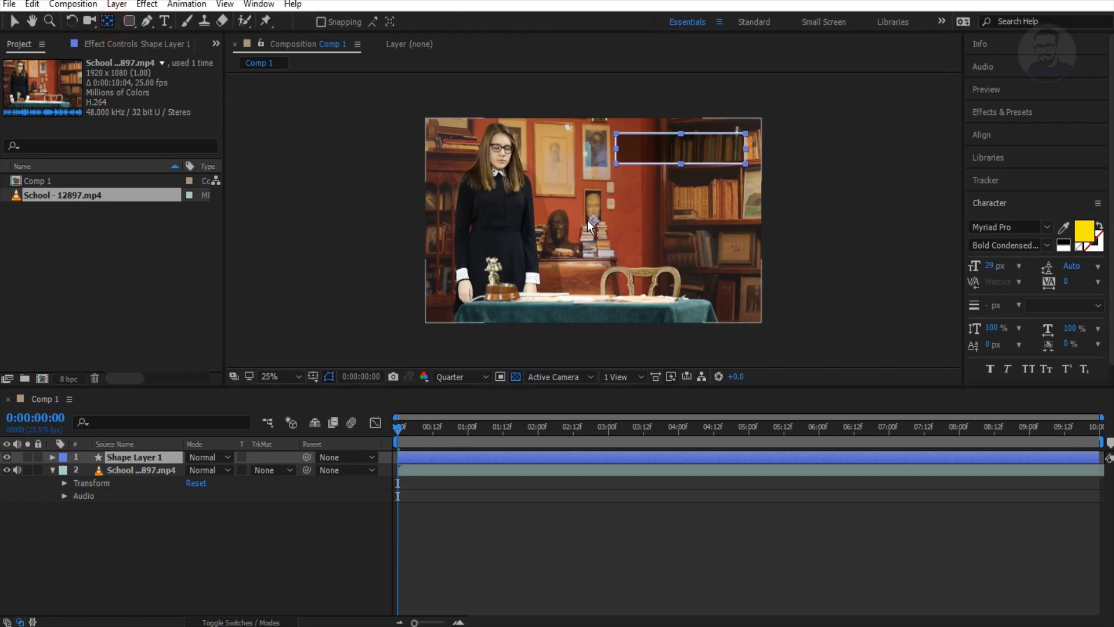
pyautogui.moveTo(587, 221); pyautogui.dragTo(672, 159)
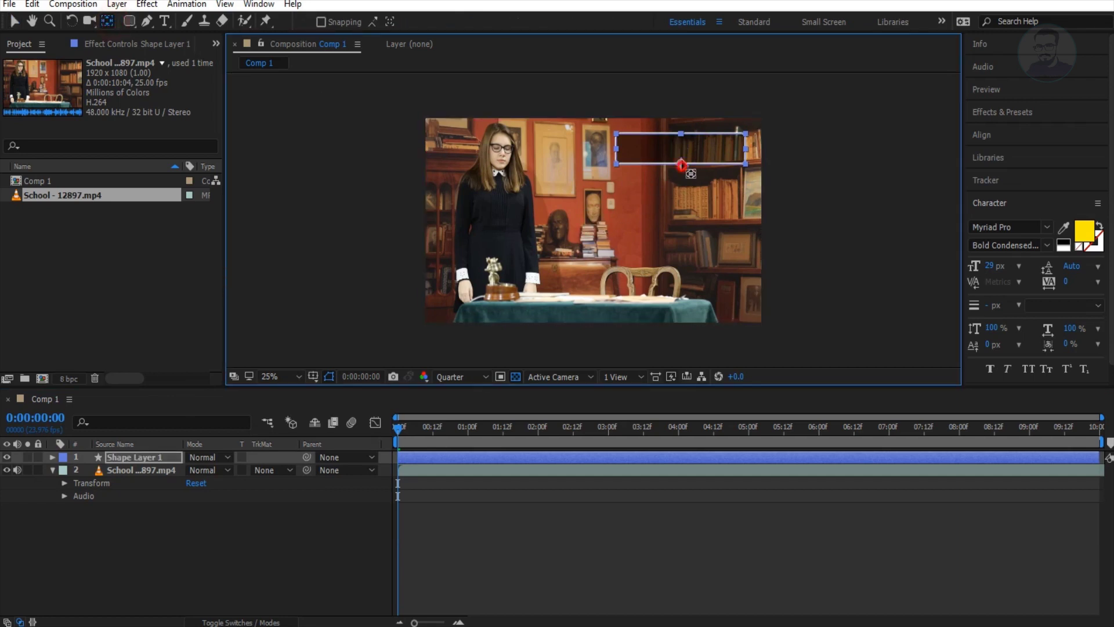
pyautogui.click(291, 507)
pyautogui.press('v')
pyautogui.click(668, 151)
pyautogui.click(667, 151)
pyautogui.press('p')
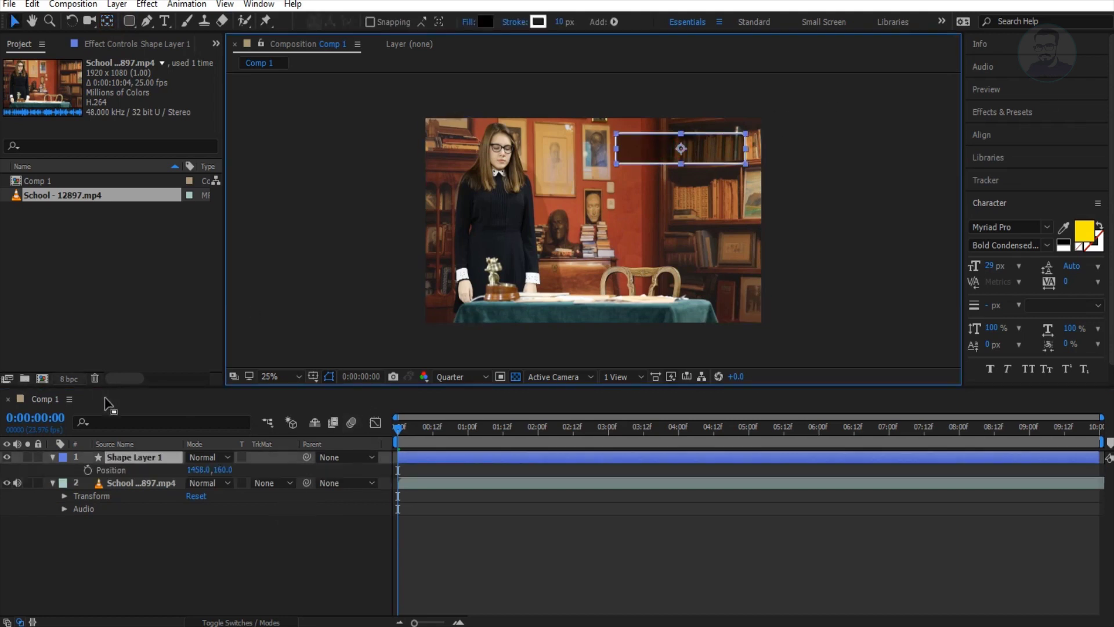
pyautogui.moveTo(399, 439); pyautogui.dragTo(610, 458)
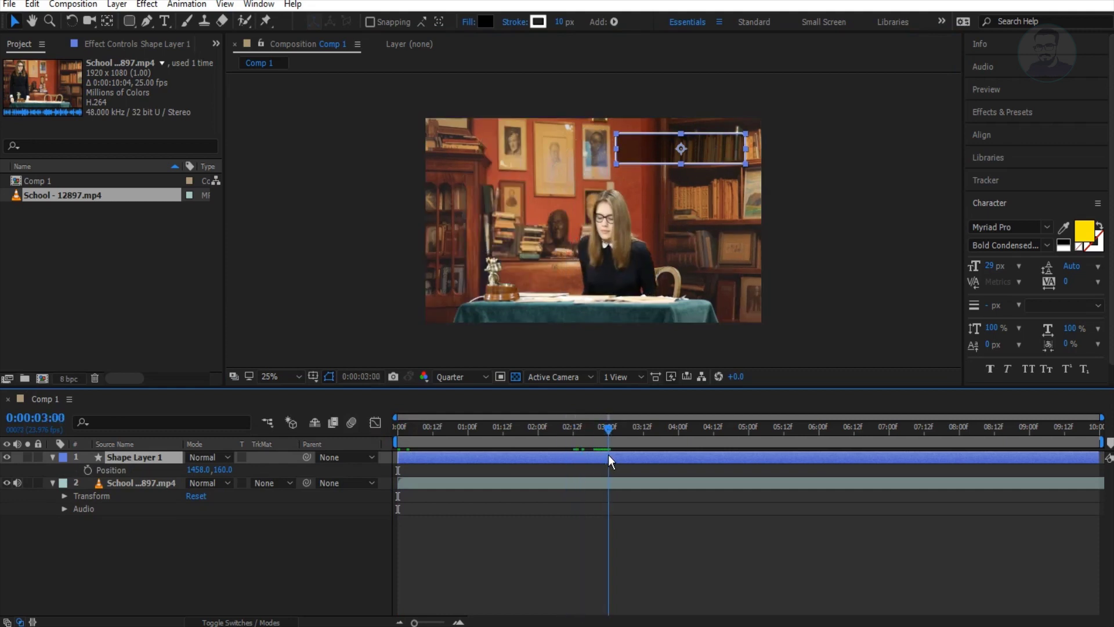
# - Keyframe Shape Layer 1's Position from off-screen 2426,160 at 0:00 to 1458,160
pyautogui.click(88, 470)
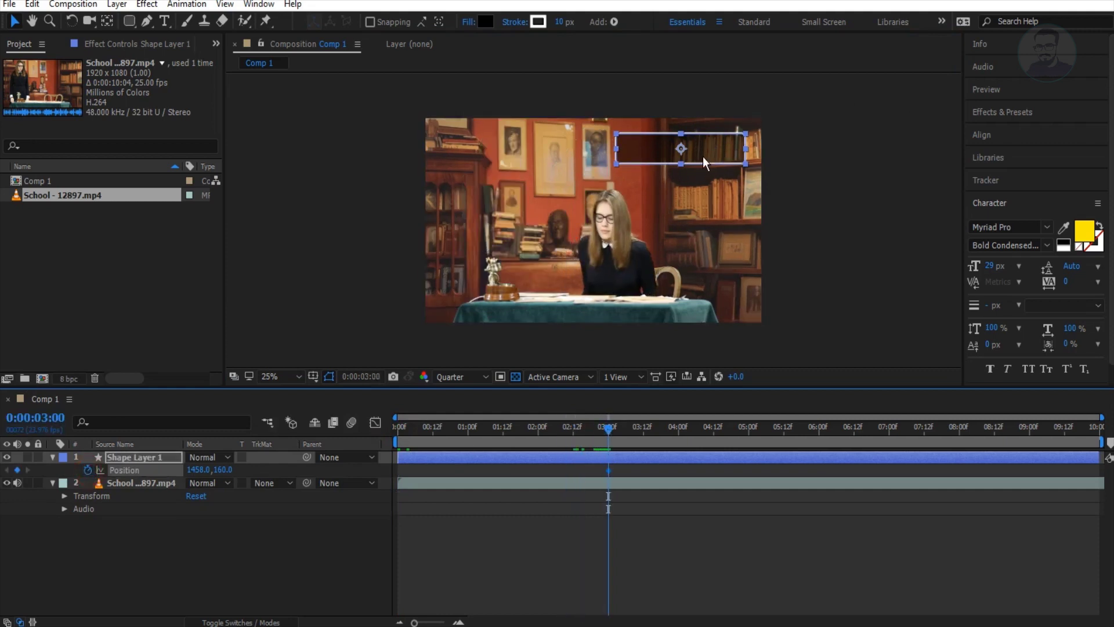
pyautogui.moveTo(680, 148); pyautogui.dragTo(846, 152)
pyautogui.hotkey('ctrl', 'z')
pyautogui.click(606, 431)
pyautogui.press('Home')
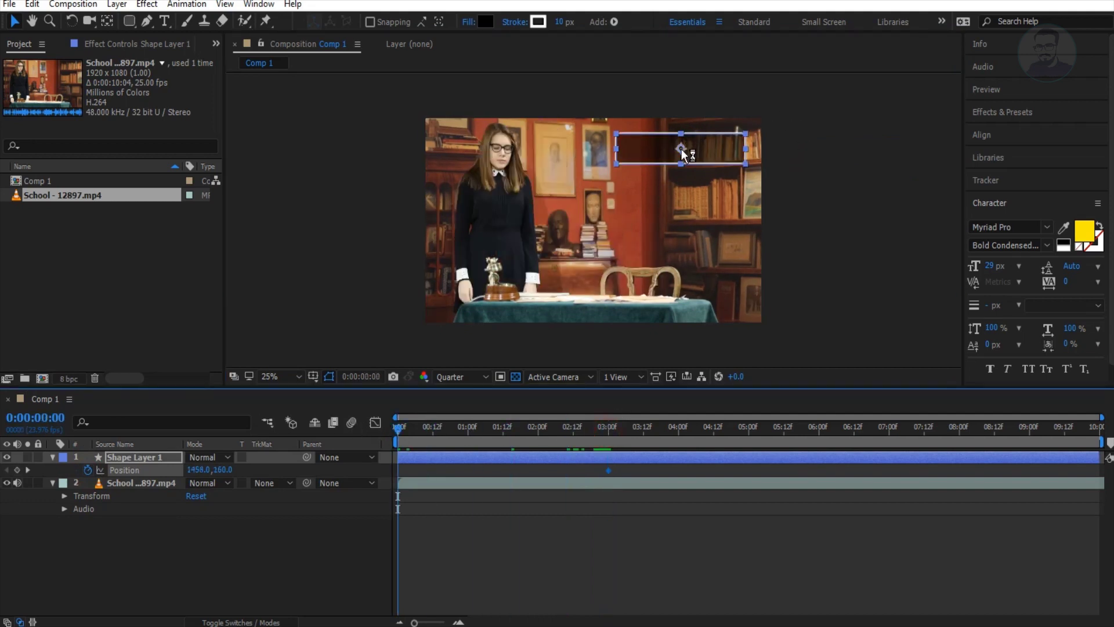
pyautogui.moveTo(682, 152); pyautogui.dragTo(846, 150)
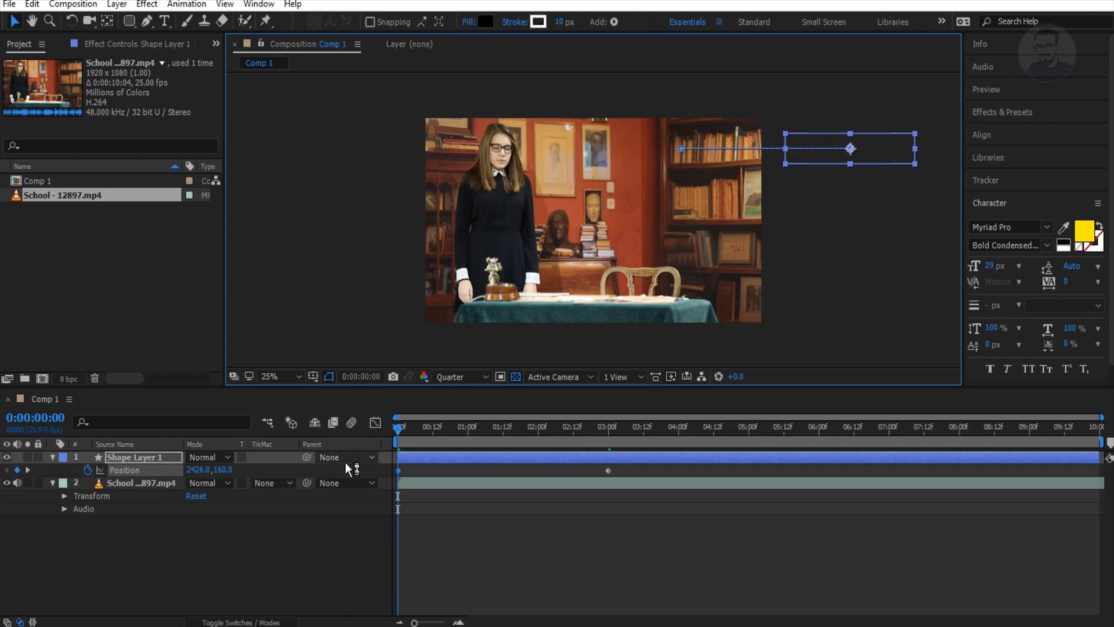
pyautogui.press('space')
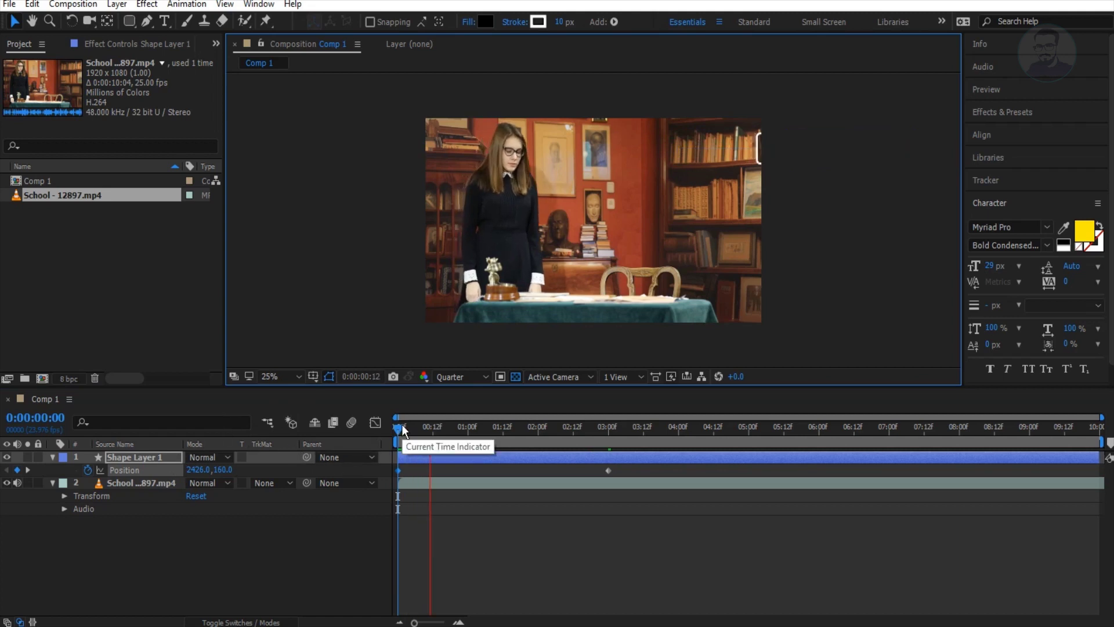
# - Move the second Position keyframe to about 2:01 and preview the slide-in
pyautogui.click(608, 470)
pyautogui.moveTo(583, 470); pyautogui.dragTo(541, 470)
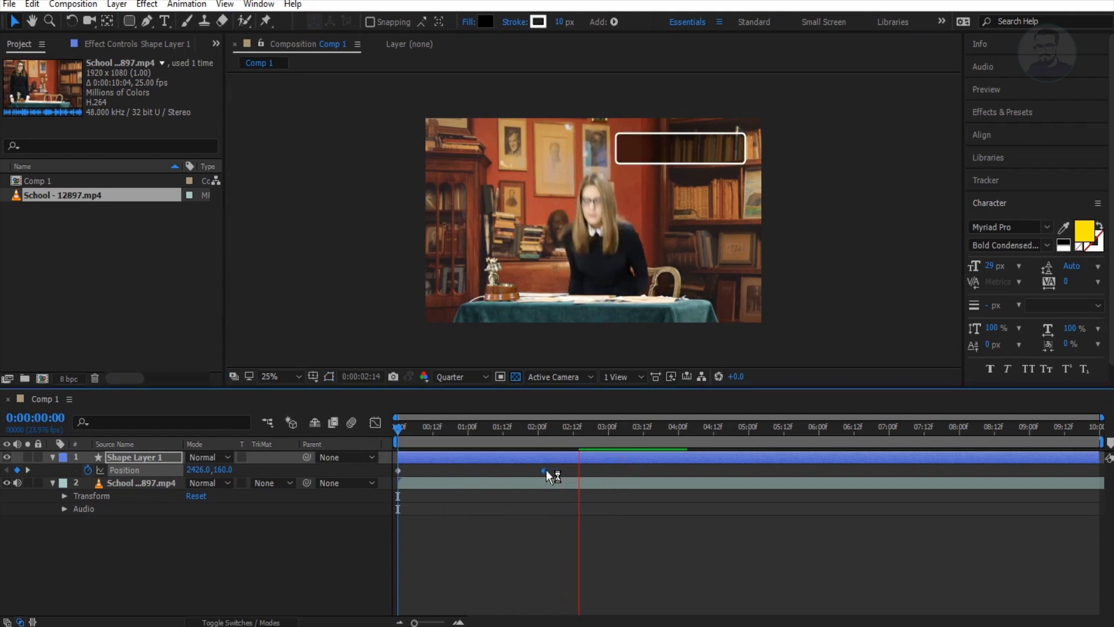
pyautogui.press('space')
pyautogui.press('space')
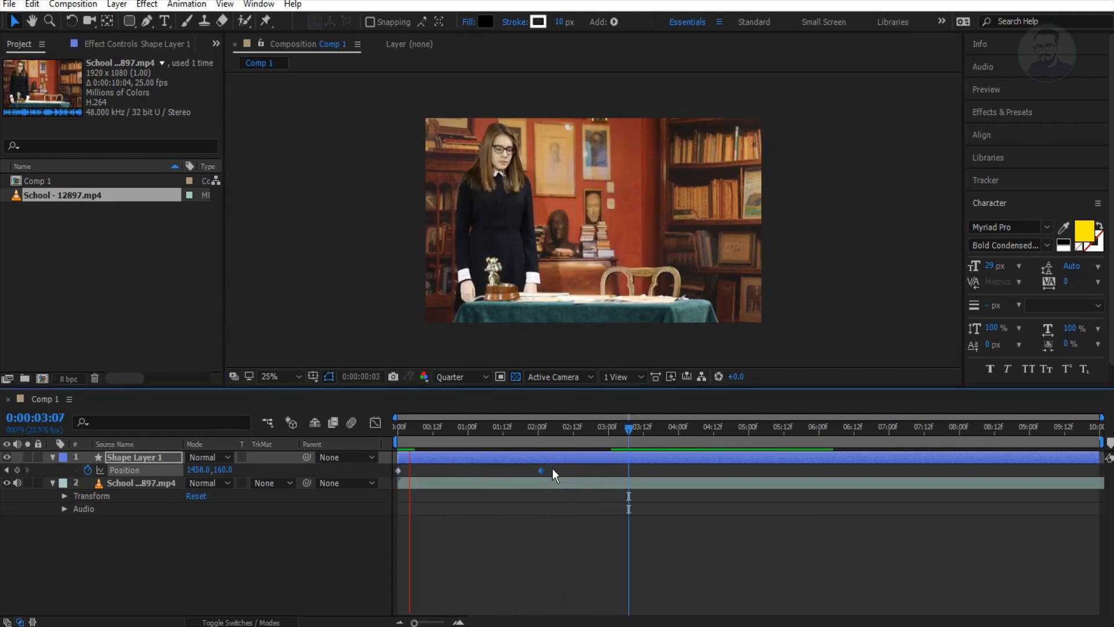
pyautogui.press('Home')
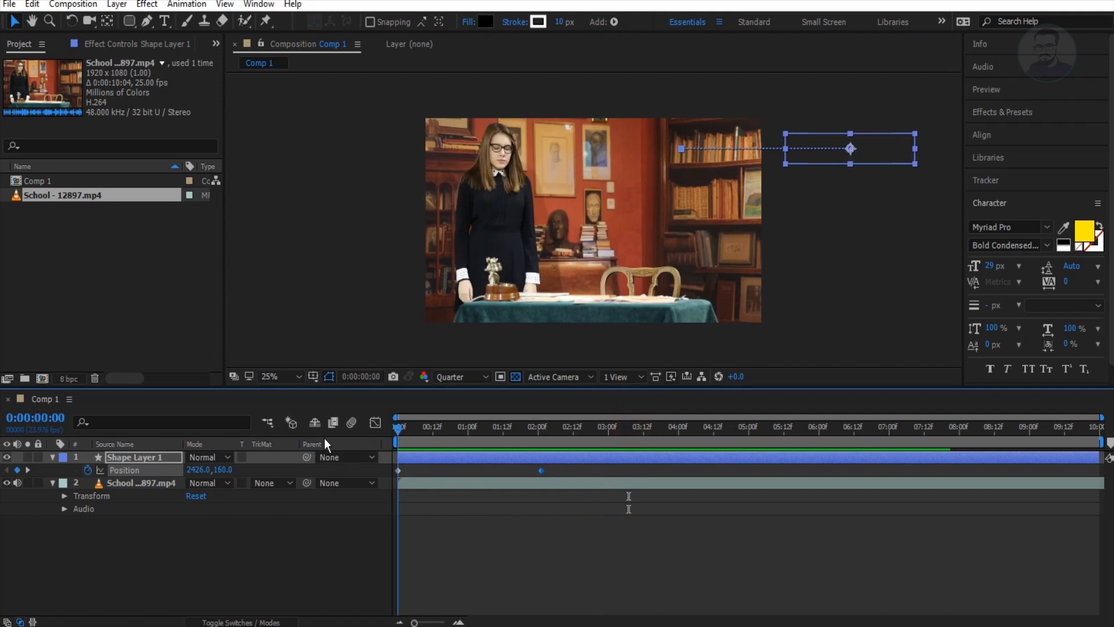
# - Start a new text layer on the frame at 2:01 for the name
pyautogui.hotkey('ctrl', 't')
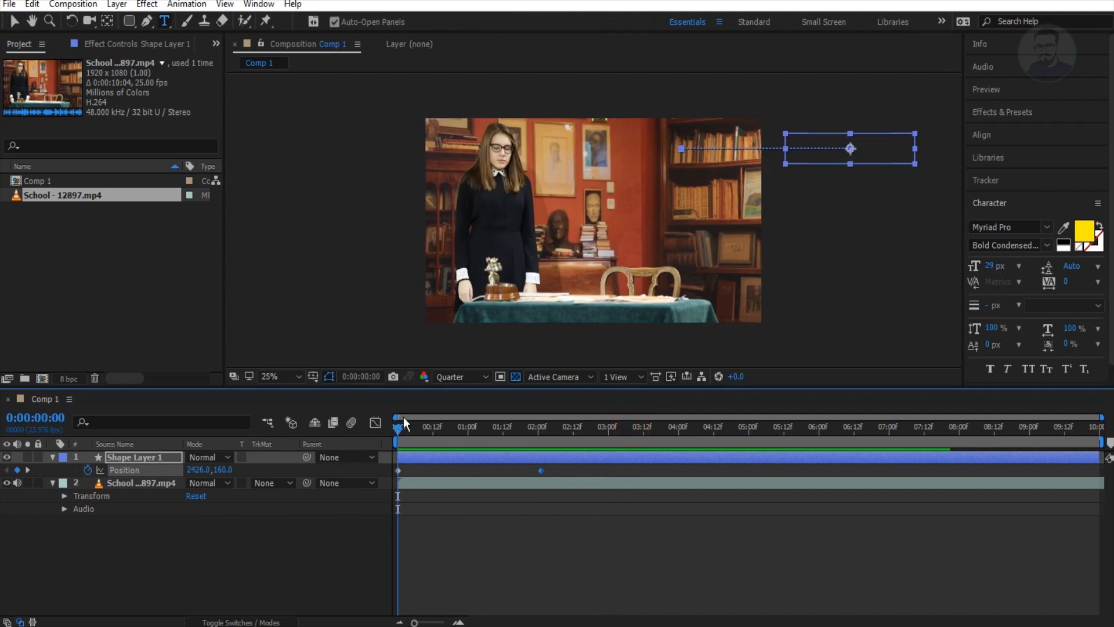
pyautogui.moveTo(473, 448); pyautogui.dragTo(540, 448)
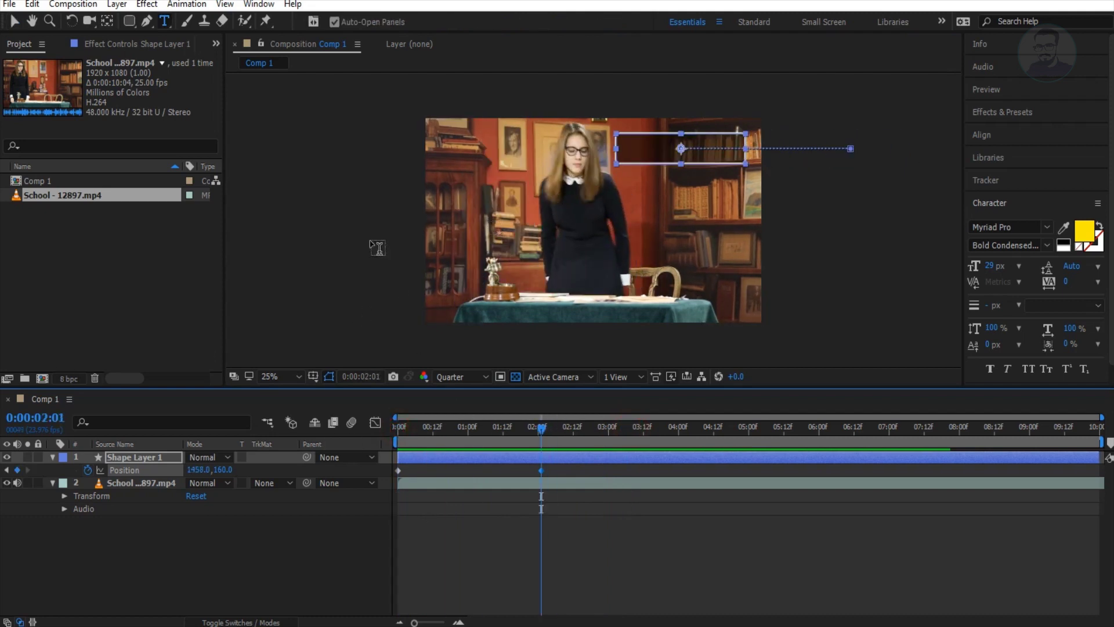
pyautogui.click(12, 22)
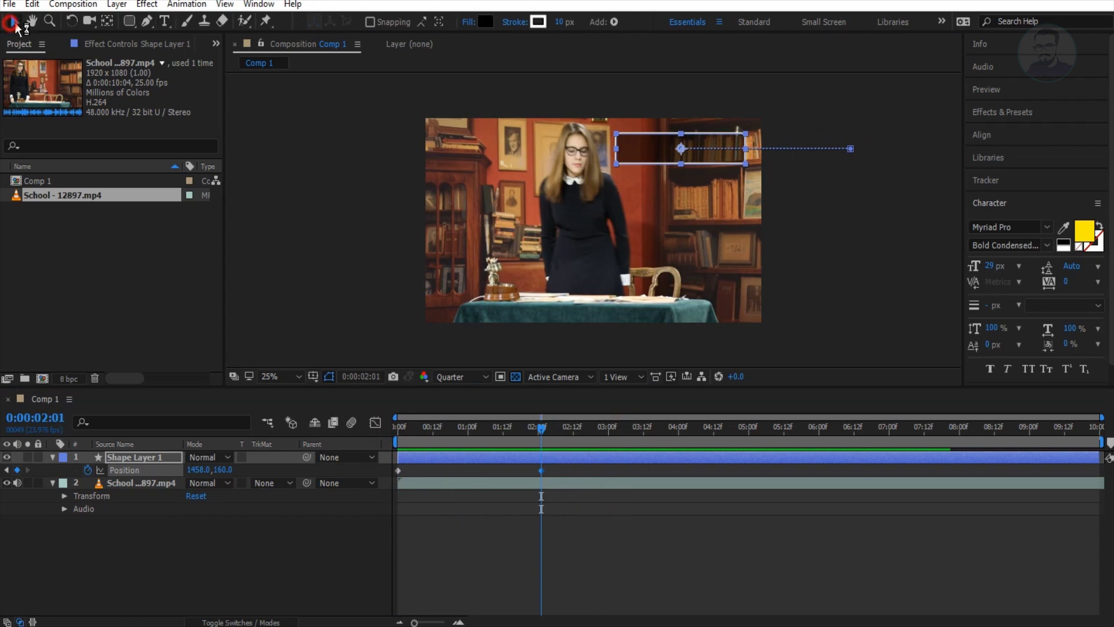
pyautogui.click(164, 22)
pyautogui.click(642, 130)
pyautogui.write('Annie Stone')
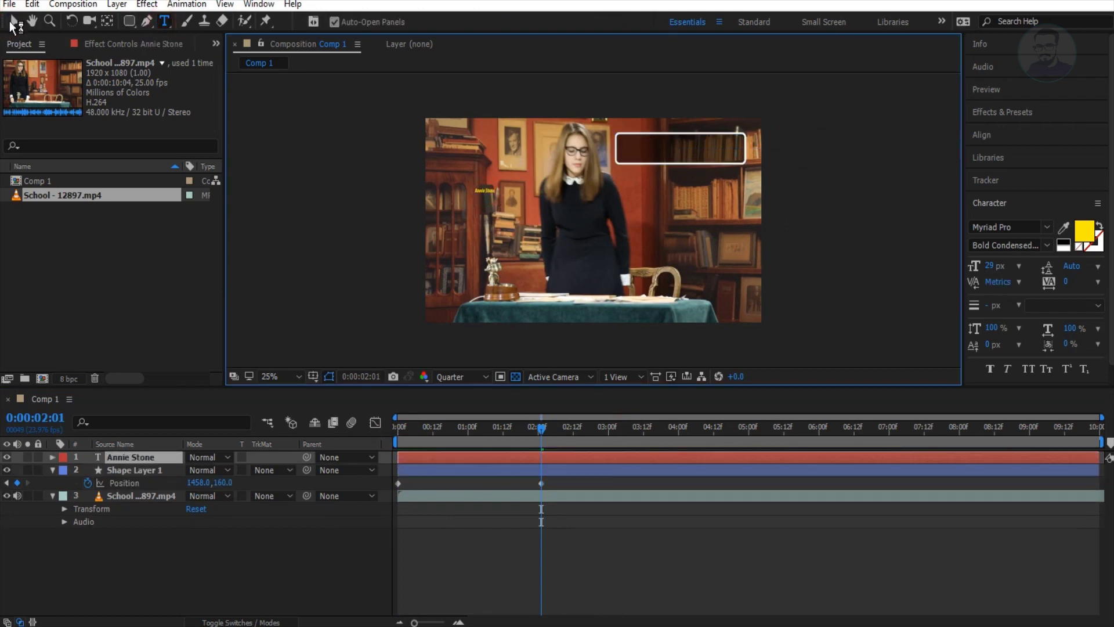
pyautogui.click(12, 22)
pyautogui.press('s')
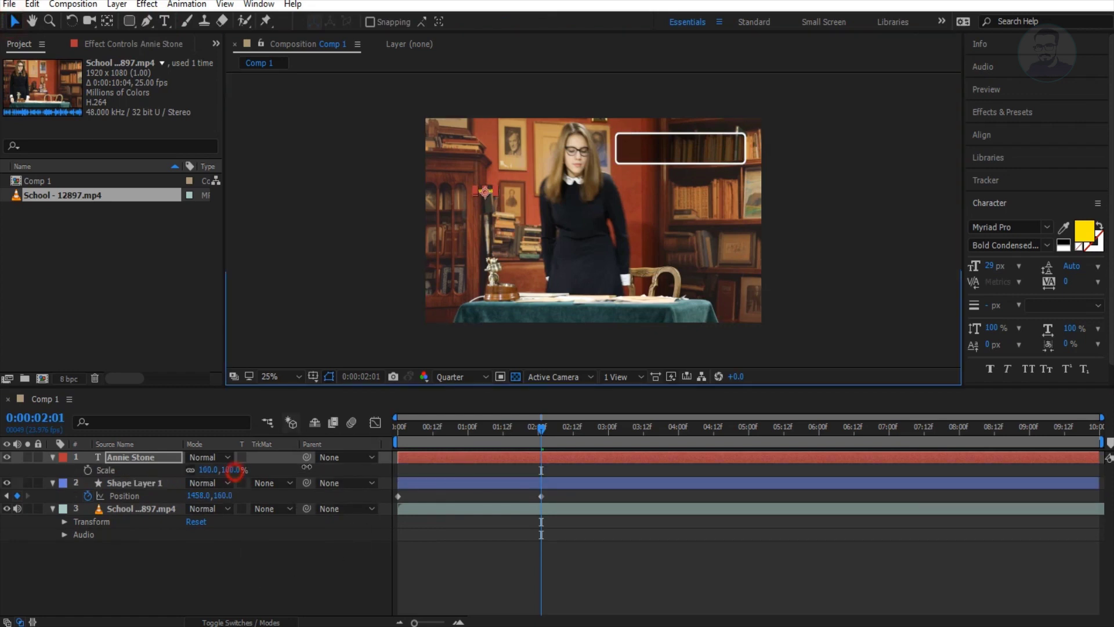
pyautogui.moveTo(234, 470); pyautogui.dragTo(273, 470)
pyautogui.press('y')
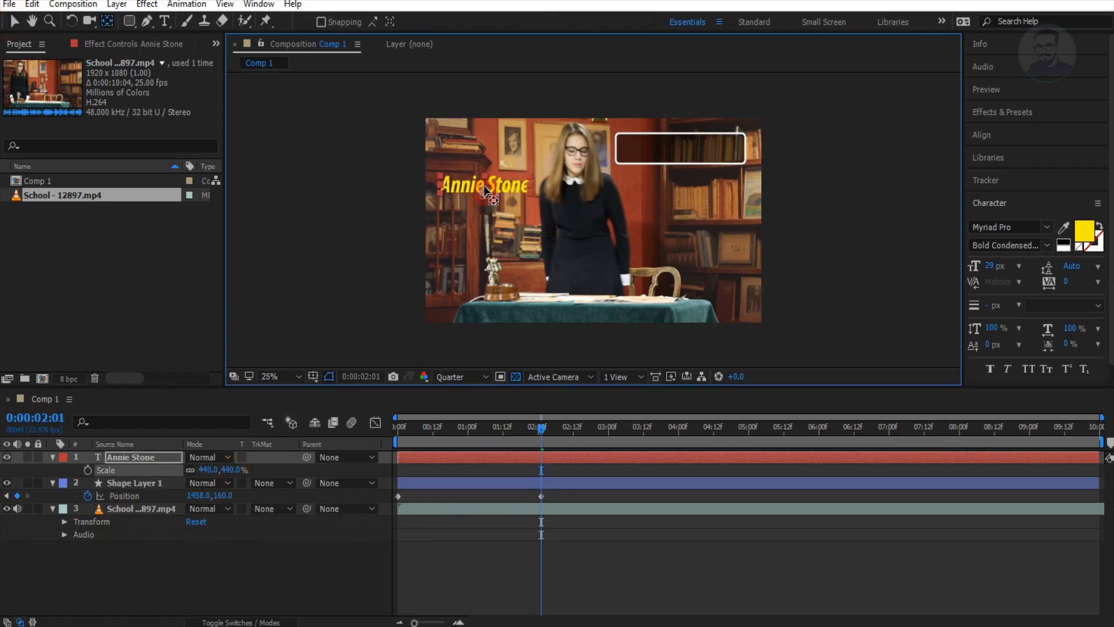
pyautogui.moveTo(485, 190); pyautogui.dragTo(485, 187)
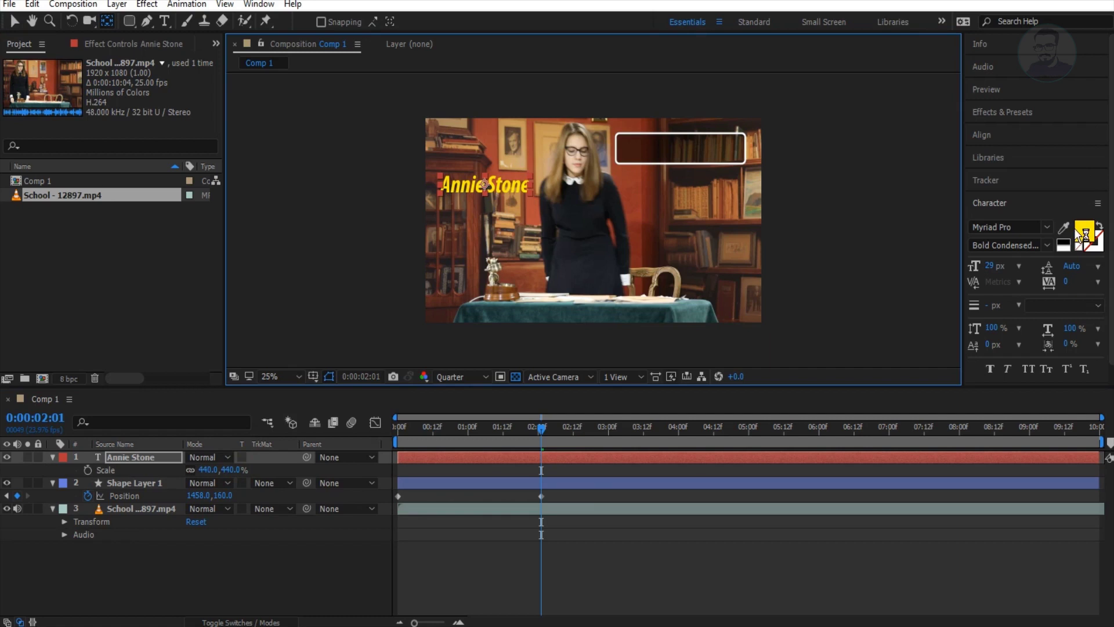
# - Colour the text white (#ffffff) and move it inside the caption box
pyautogui.click(1081, 235)
pyautogui.write('ffffff')
pyautogui.press('Return')
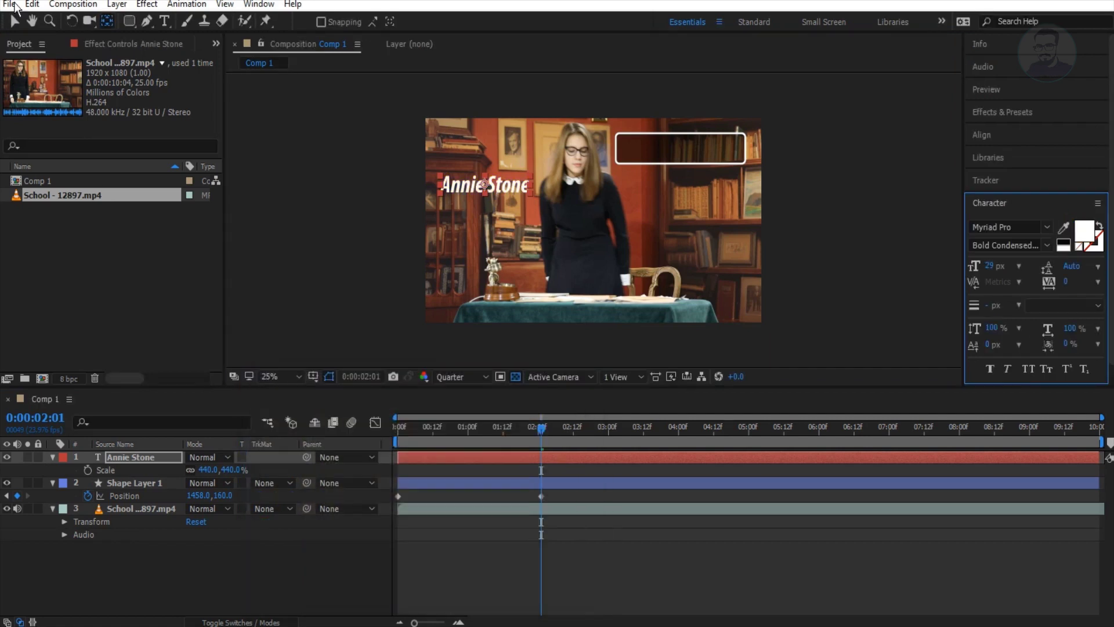
pyautogui.click(15, 21)
pyautogui.moveTo(498, 186); pyautogui.dragTo(693, 149)
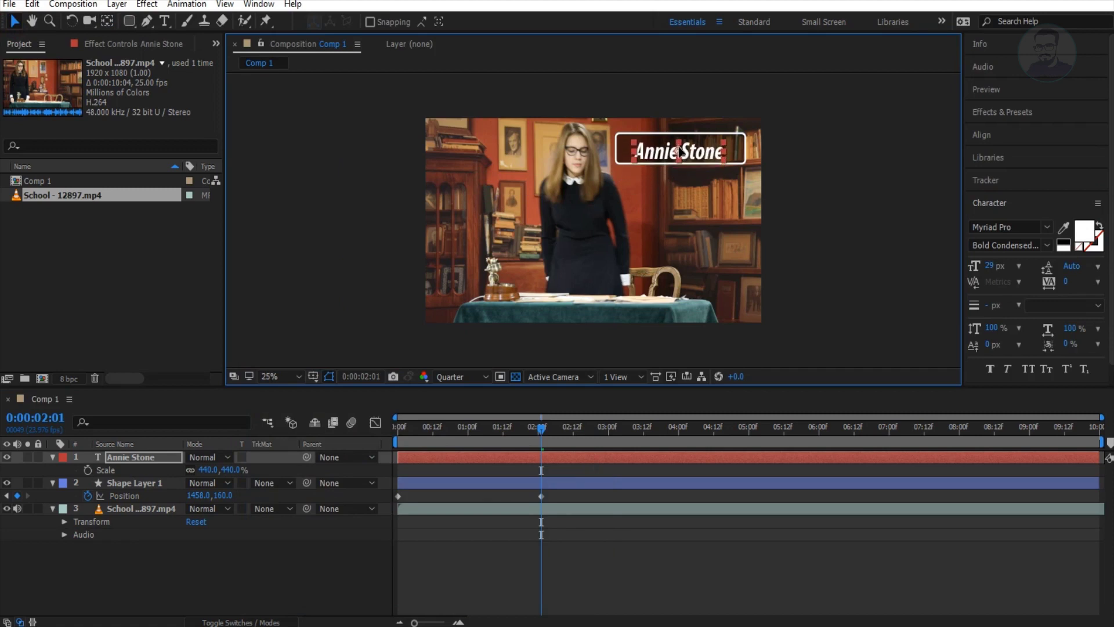
pyautogui.click(52, 457)
pyautogui.click(52, 470)
pyautogui.click(53, 495)
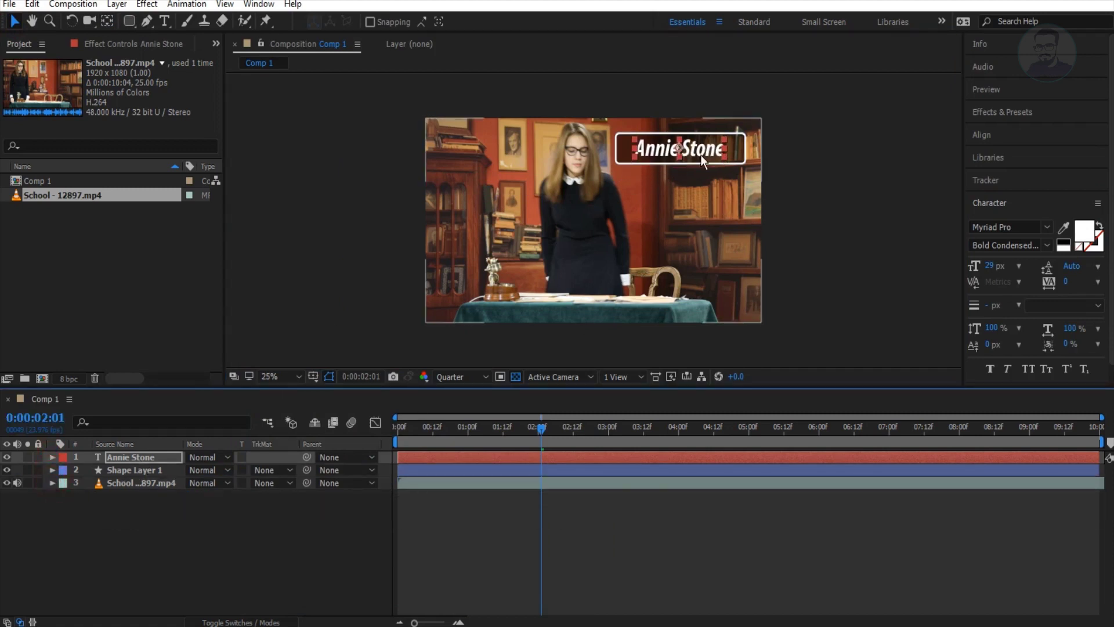
pyautogui.moveTo(539, 431)
pyautogui.mouseDown()
pyautogui.moveTo(562, 428)
pyautogui.moveTo(536, 430)
pyautogui.mouseUp()
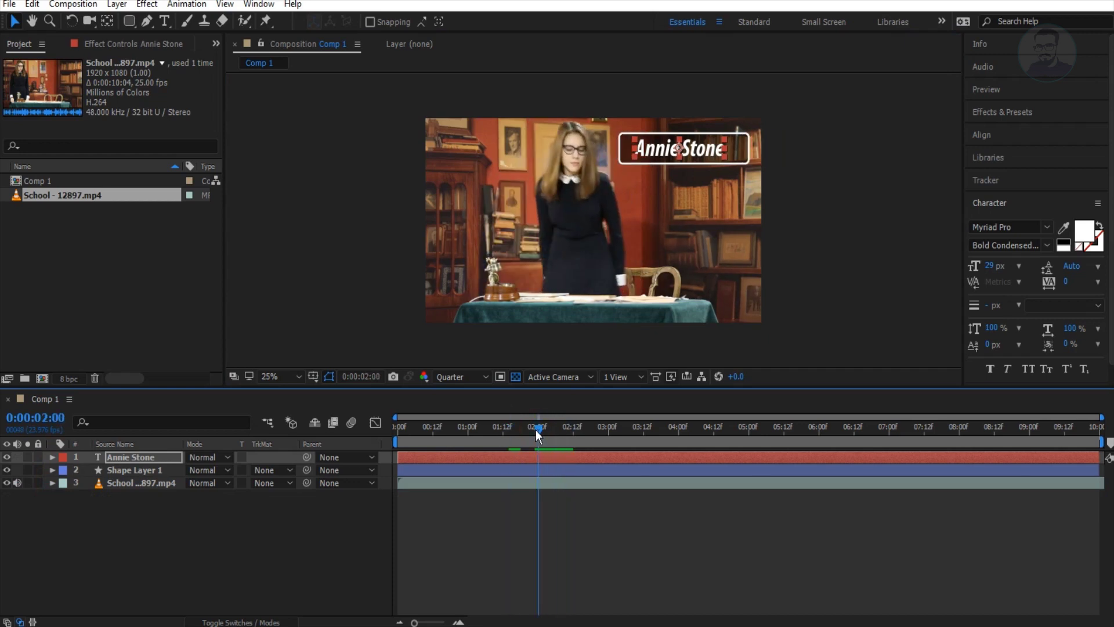
# - Keyframe Annie Stone from off-screen right at 2:00 into the box at 4:00, then preview
pyautogui.press('p')
pyautogui.moveTo(682, 150); pyautogui.dragTo(815, 149)
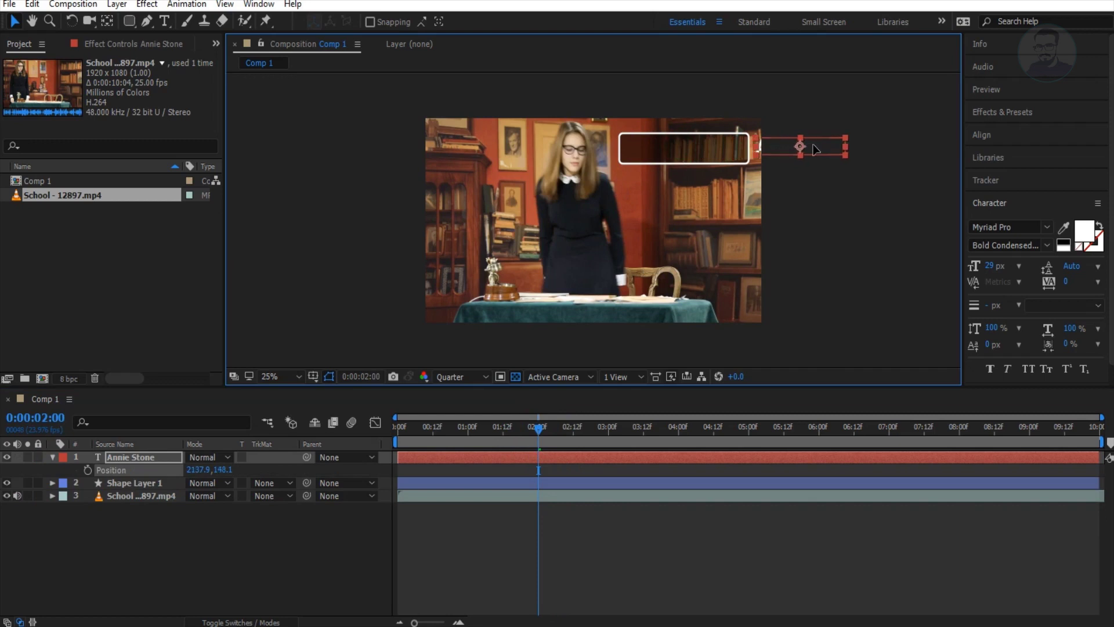
pyautogui.moveTo(541, 436); pyautogui.dragTo(537, 436)
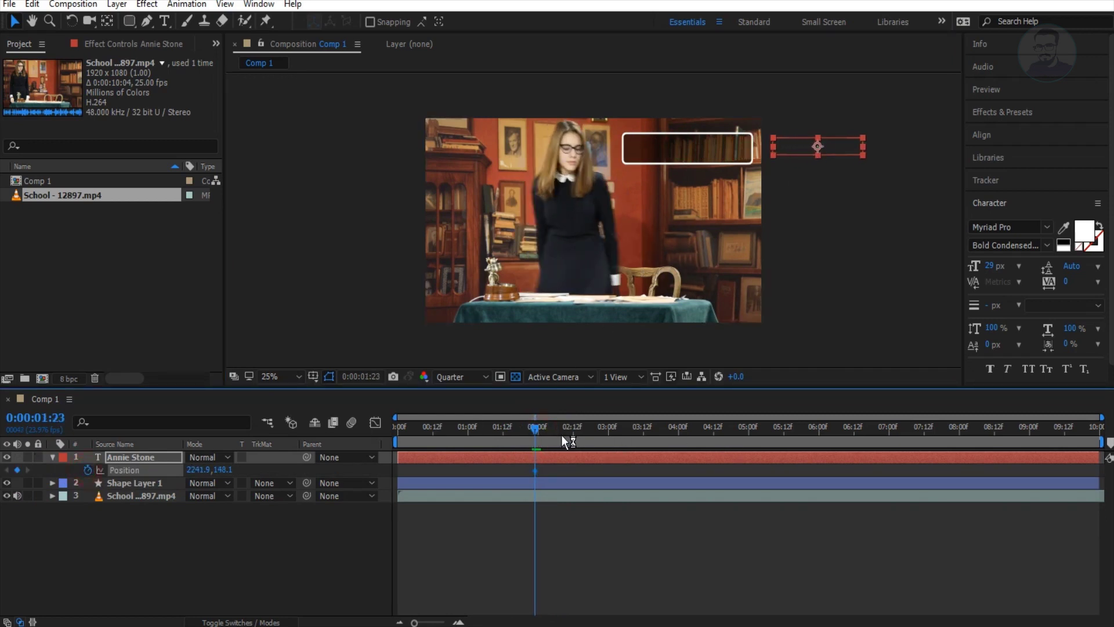
pyautogui.moveTo(534, 430); pyautogui.dragTo(678, 447)
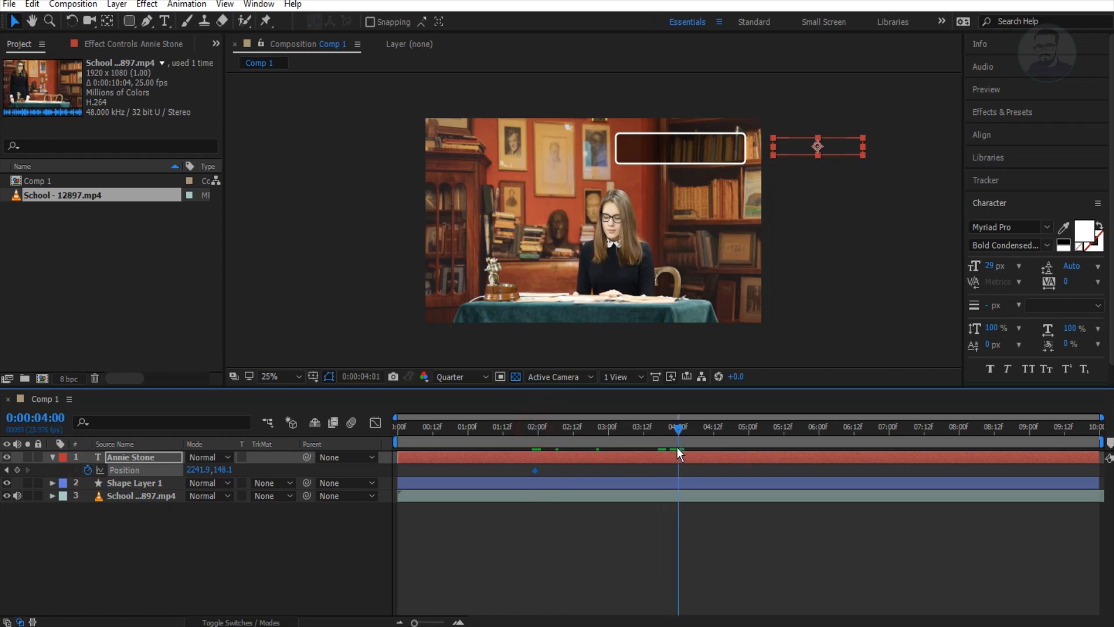
pyautogui.moveTo(815, 144); pyautogui.dragTo(680, 151)
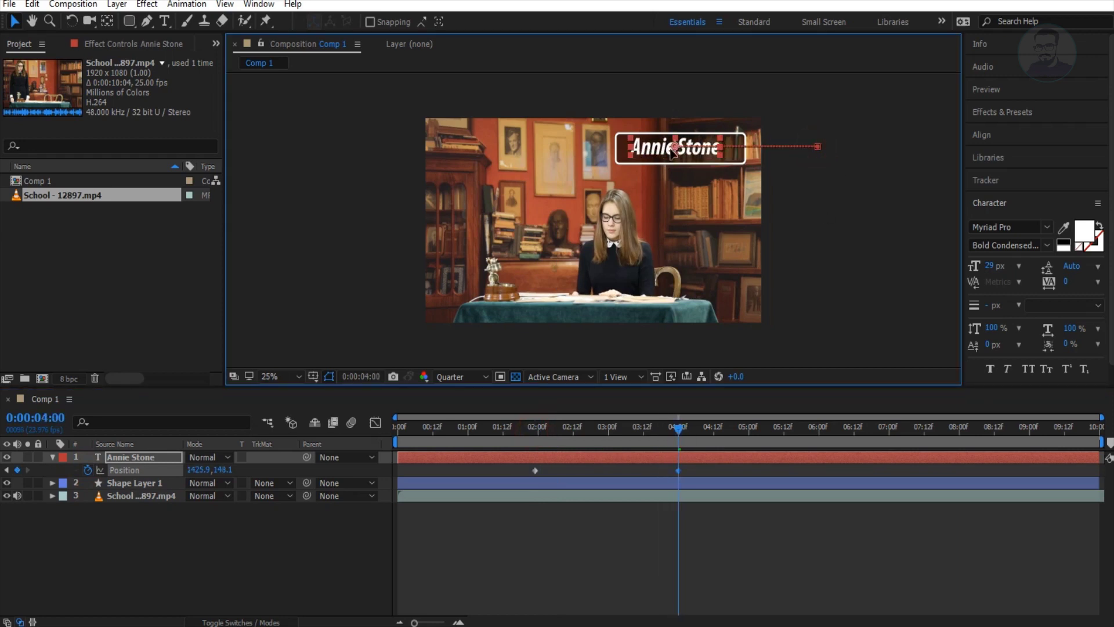
pyautogui.press('Down')
pyautogui.press('Down')
pyautogui.press('Down')
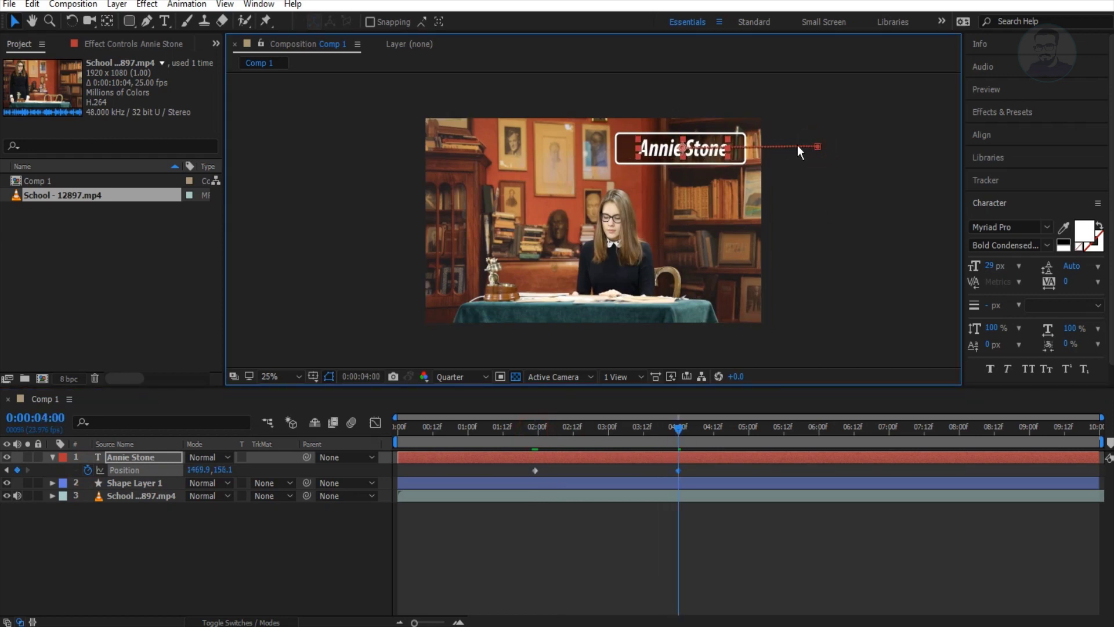
pyautogui.click(821, 174)
pyautogui.click(401, 442)
pyautogui.press('space')
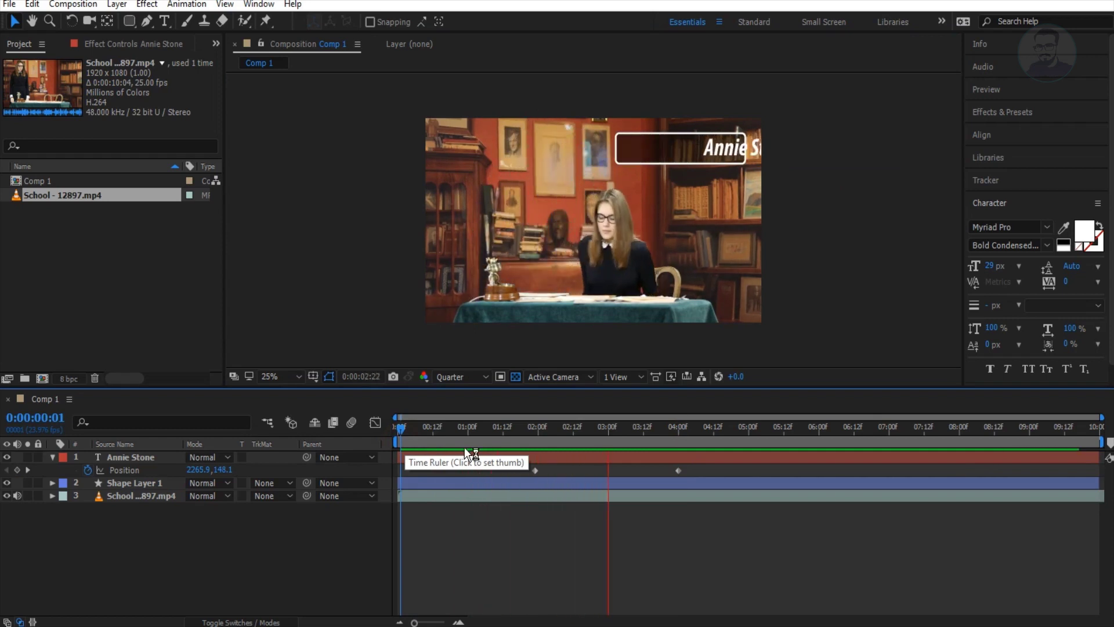
pyautogui.click(400, 427)
pyautogui.click(706, 431)
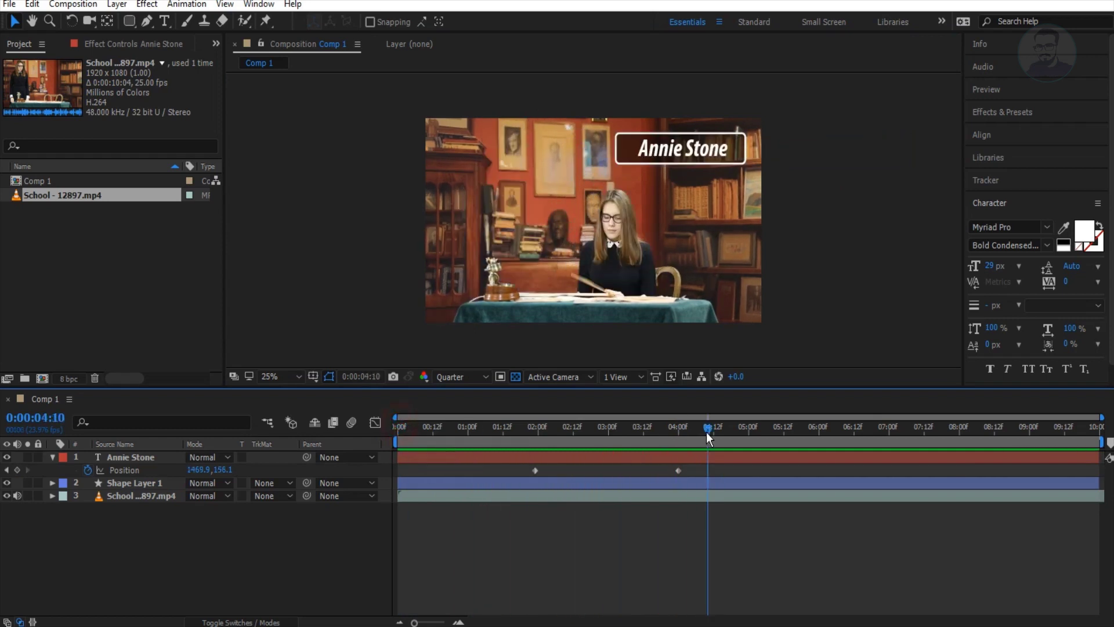
# - Draw Shape Layer 2 as a second rectangle directly beneath the Annie Stone box
pyautogui.click(130, 22)
pyautogui.moveTo(637, 173); pyautogui.dragTo(648, 175)
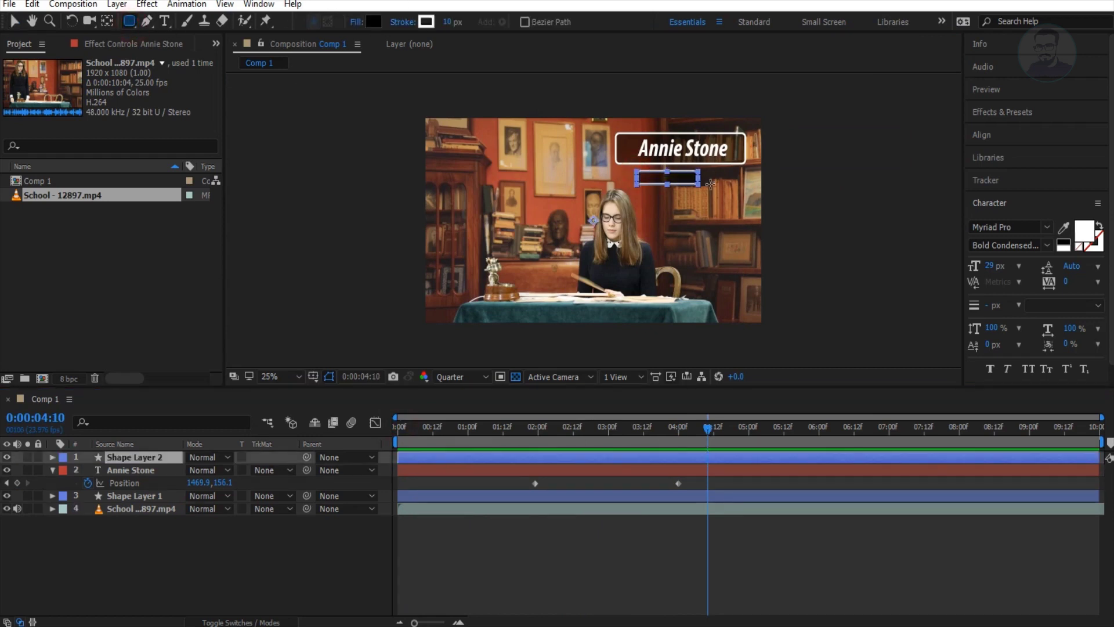
pyautogui.moveTo(728, 184); pyautogui.dragTo(745, 193)
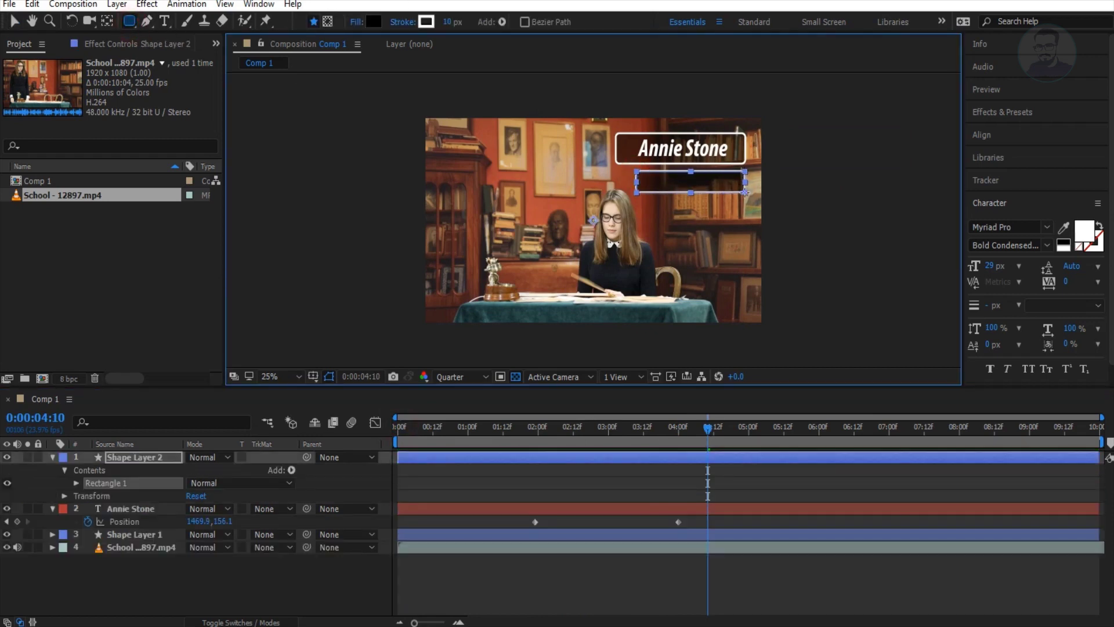
pyautogui.click(52, 458)
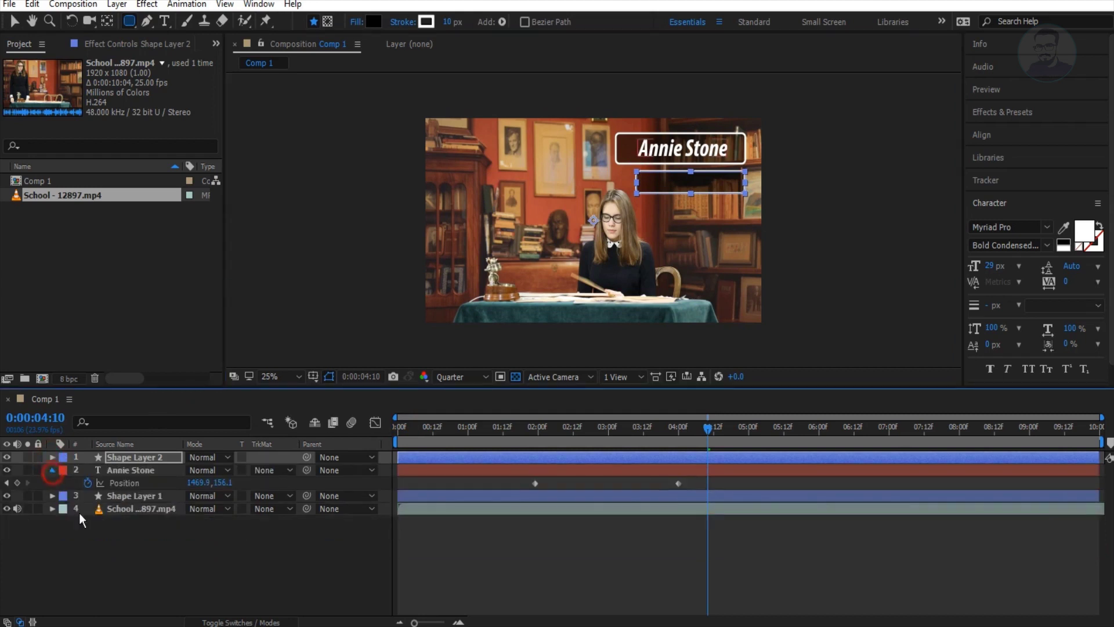
pyautogui.hotkey('ctrl', 't')
pyautogui.click(617, 85)
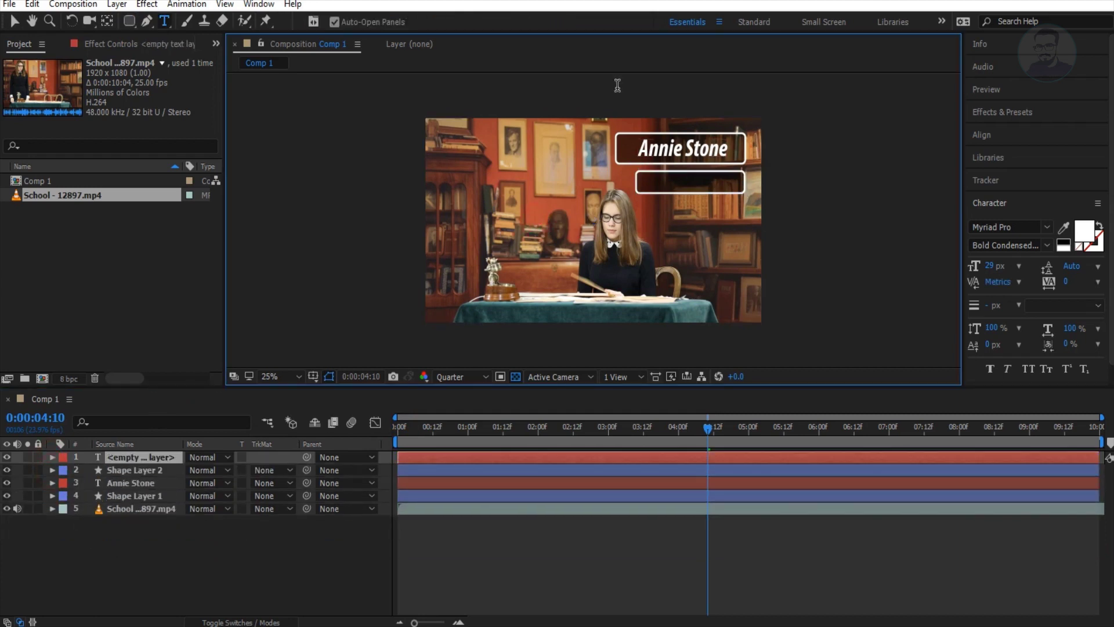
# - Type 'Student of University', scale it to about 251.6% and fit it in the lower box
pyautogui.write('Student of University')
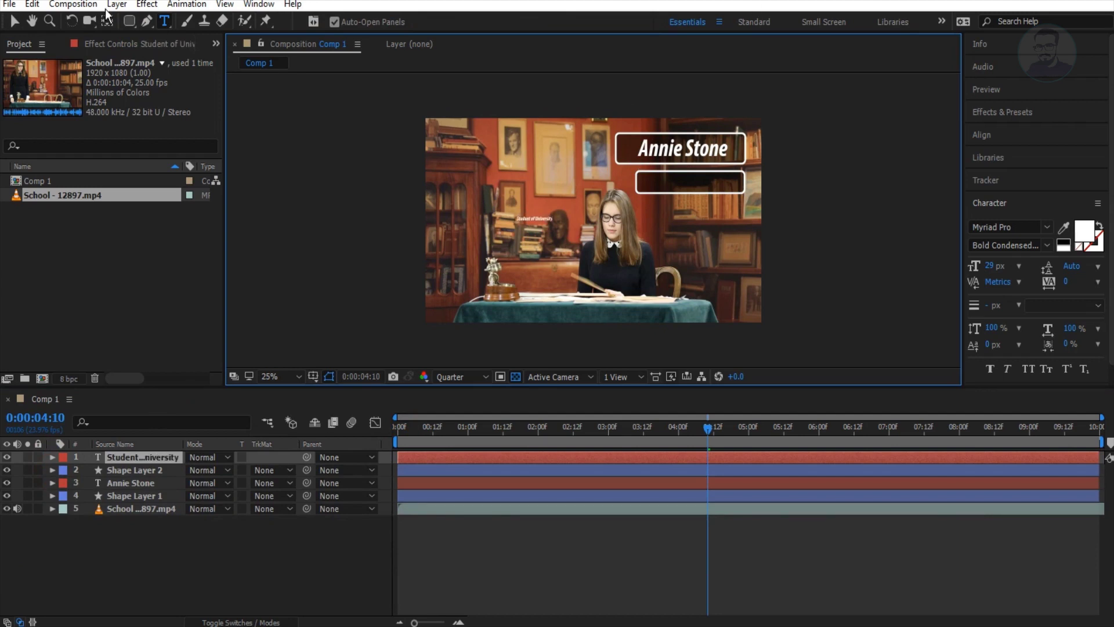
pyautogui.click(12, 23)
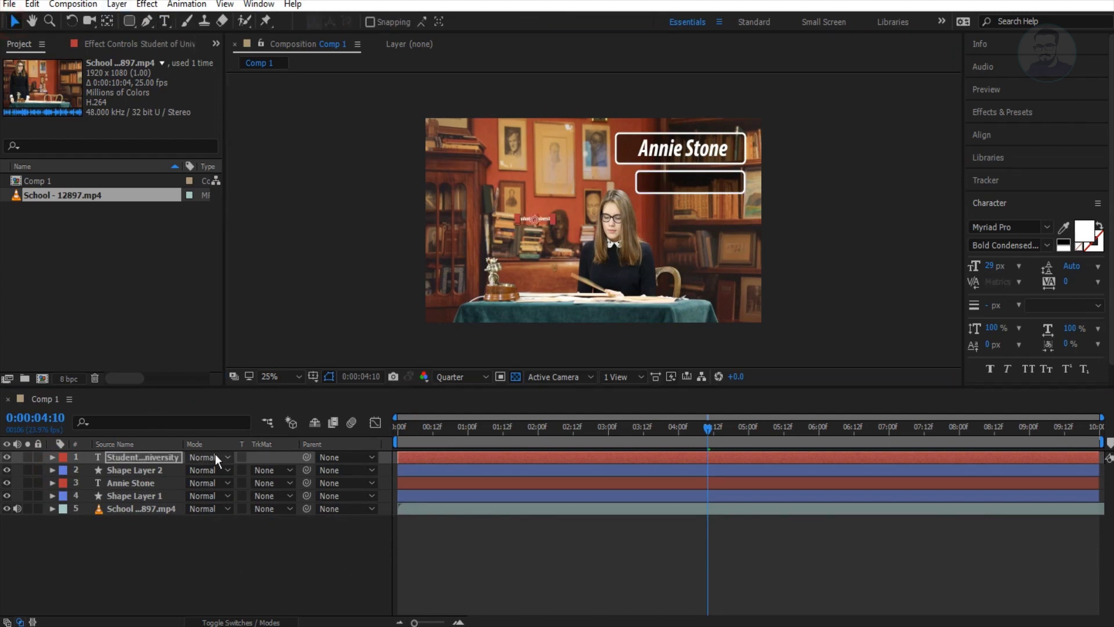
pyautogui.press('s')
pyautogui.moveTo(246, 476); pyautogui.dragTo(359, 476)
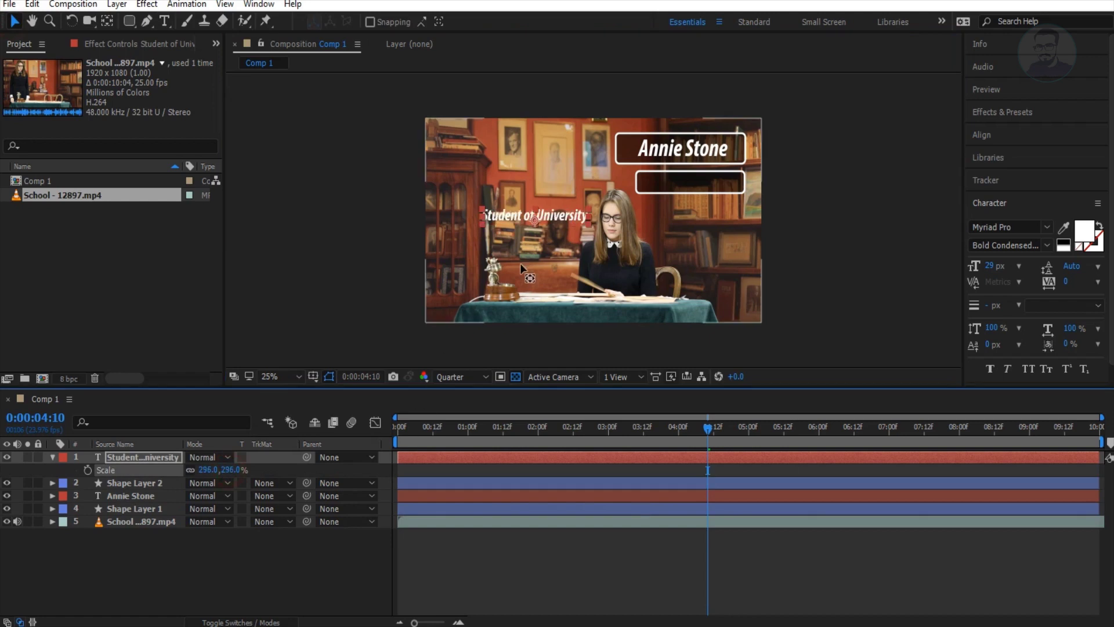
pyautogui.press('y')
pyautogui.moveTo(537, 224); pyautogui.dragTo(697, 191)
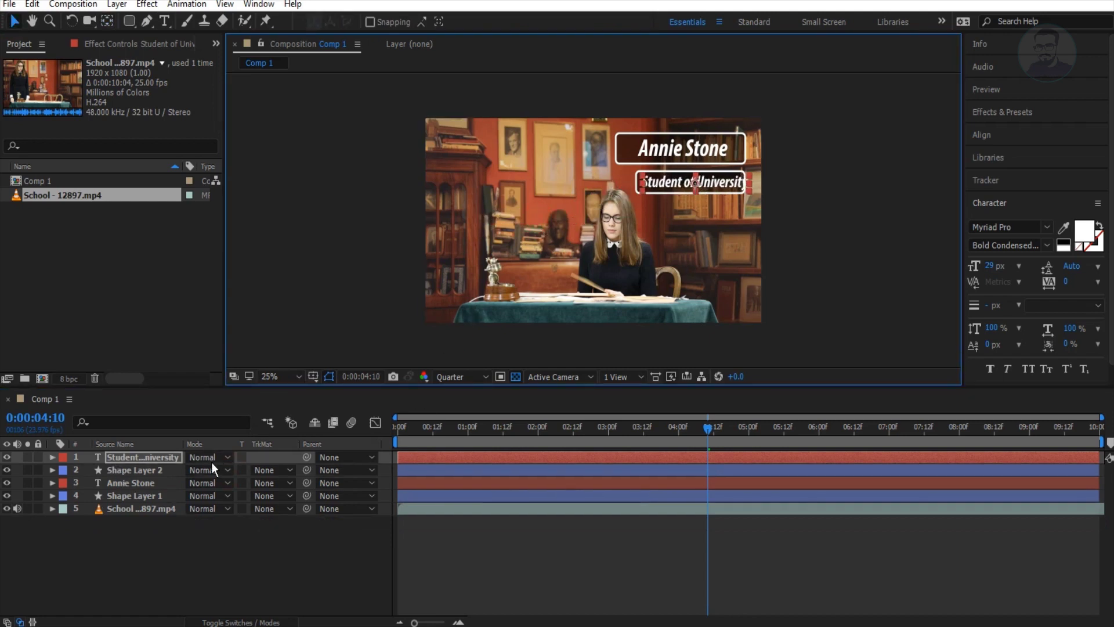
pyautogui.moveTo(228, 469); pyautogui.dragTo(194, 476)
pyautogui.click(389, 235)
pyautogui.press('.')
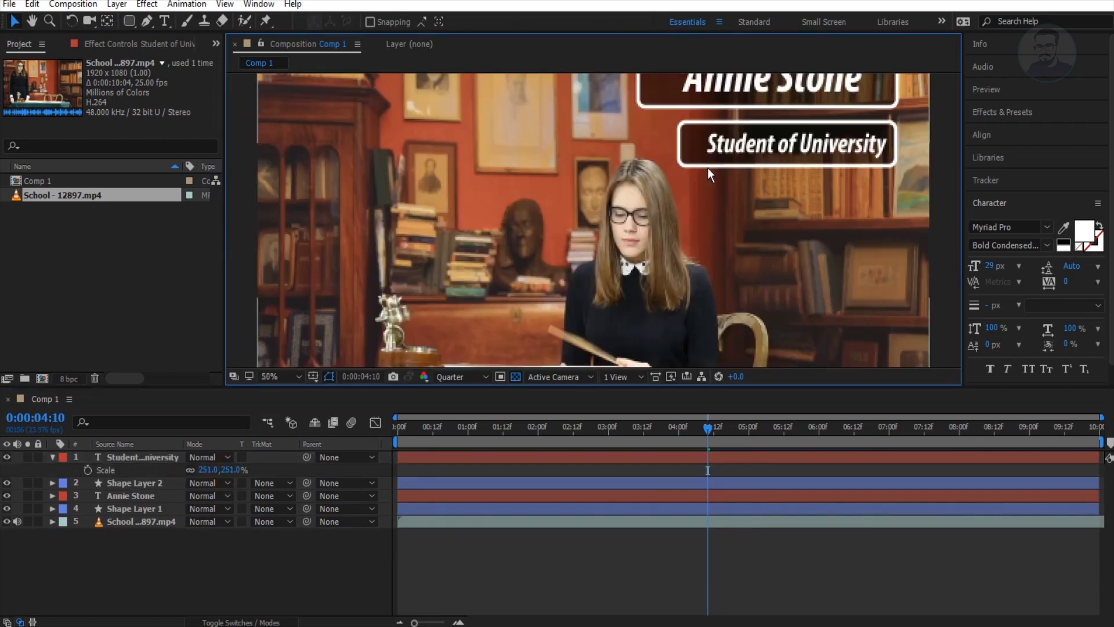
# - Select Shape Layer 2 and drag its anchor point to the centre of the lower box
pyautogui.click(755, 145)
pyautogui.press(',')
pyautogui.press(',')
pyautogui.press(',')
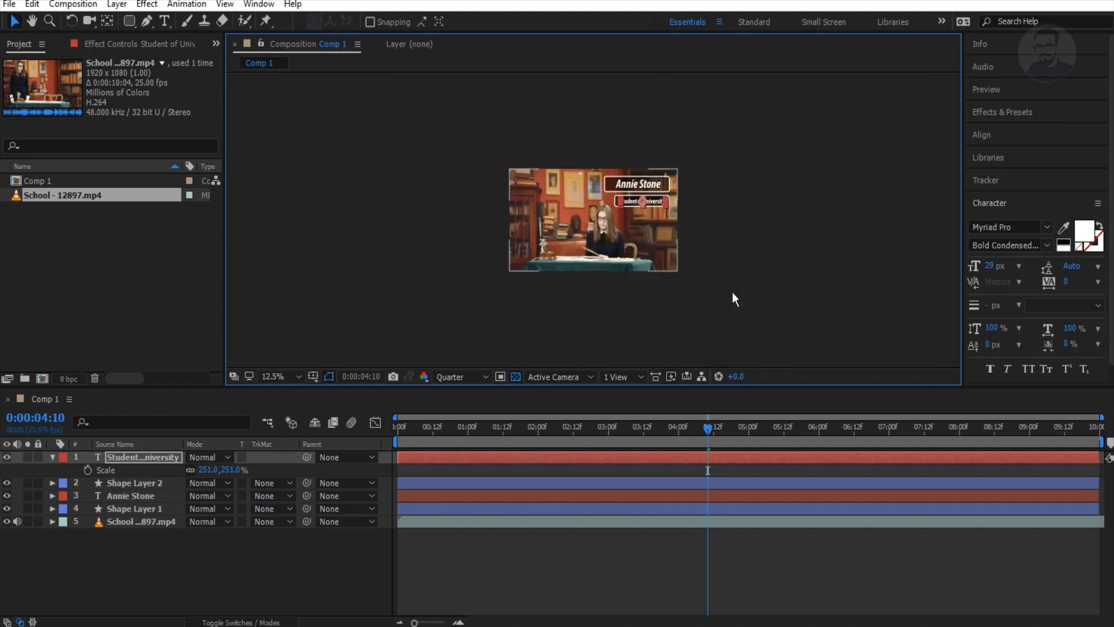
pyautogui.click(53, 458)
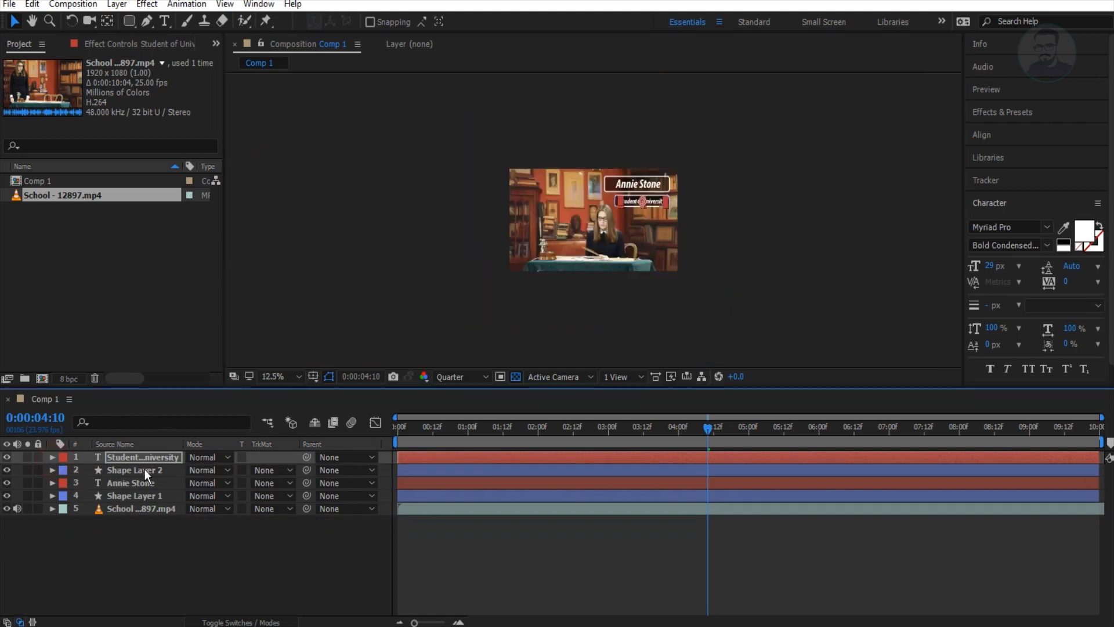
pyautogui.click(140, 471)
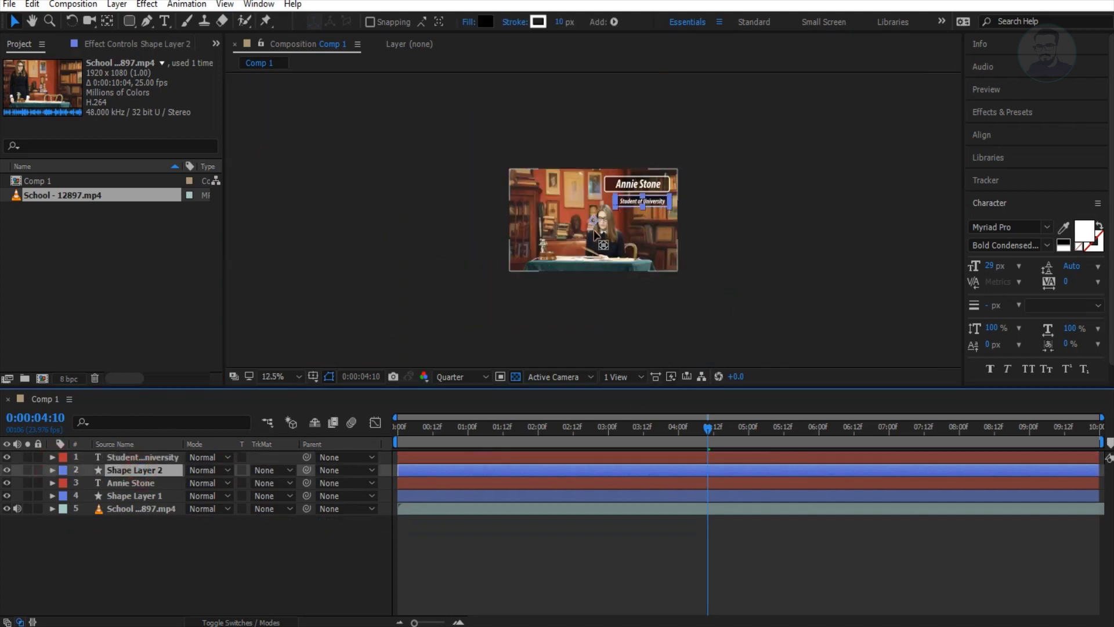
pyautogui.press('y')
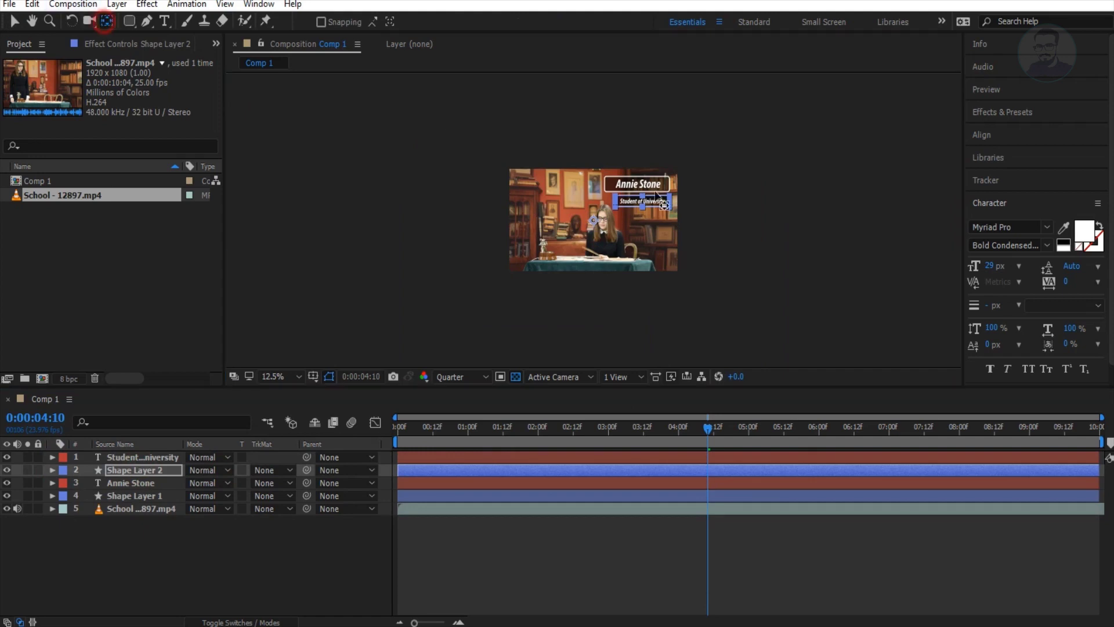
pyautogui.moveTo(598, 218); pyautogui.dragTo(638, 202)
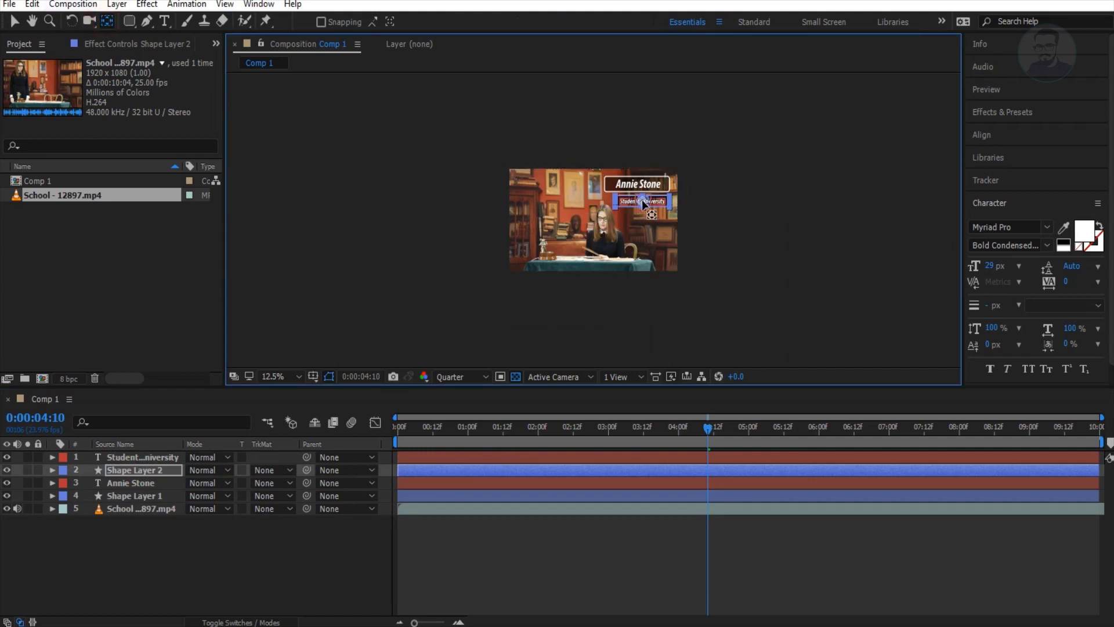
# - Check the anchor on the caption boxes, return to the Selection tool, and move the time to about 3:20
pyautogui.scroll(4, 641, 205)
pyautogui.moveTo(708, 206)
pyautogui.mouseDown()
pyautogui.moveTo(435, 208)
pyautogui.moveTo(423, 235)
pyautogui.mouseUp()
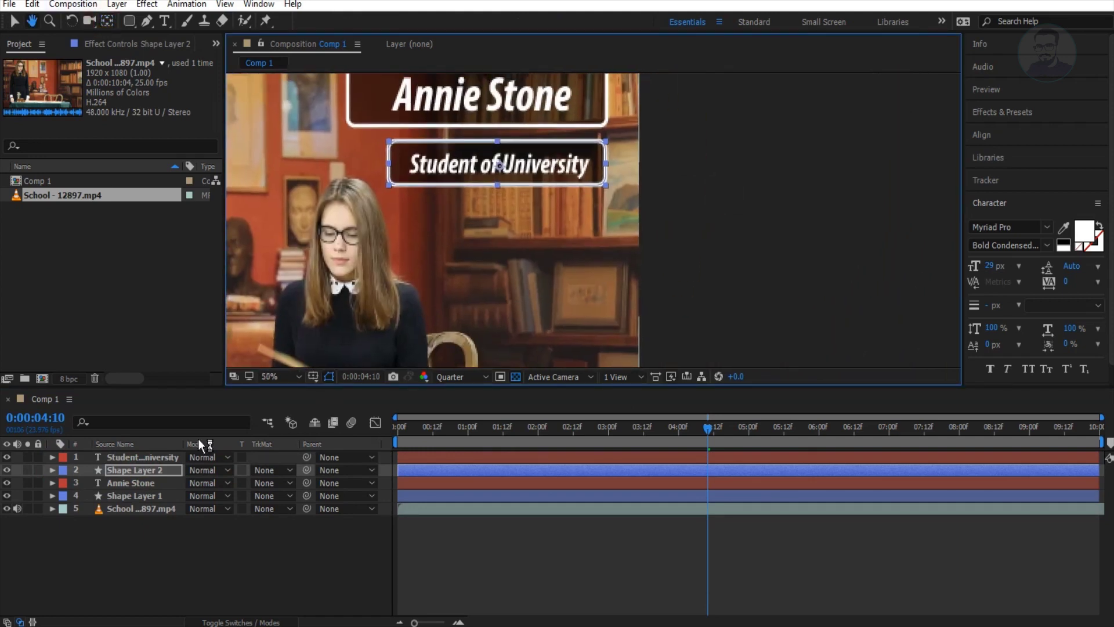
pyautogui.click(461, 266)
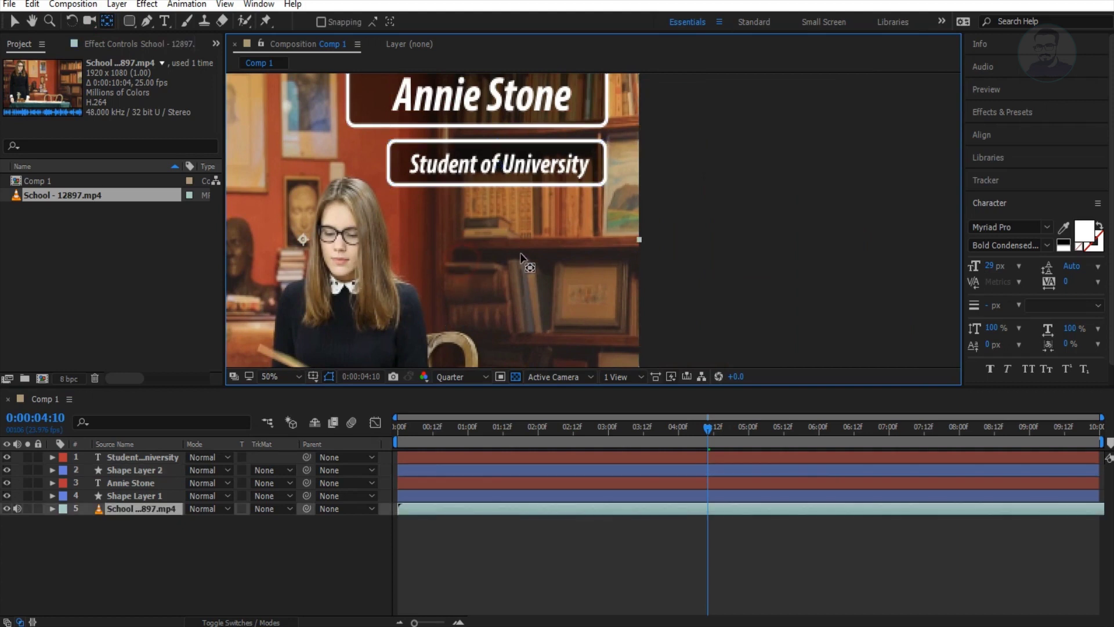
pyautogui.click(534, 231)
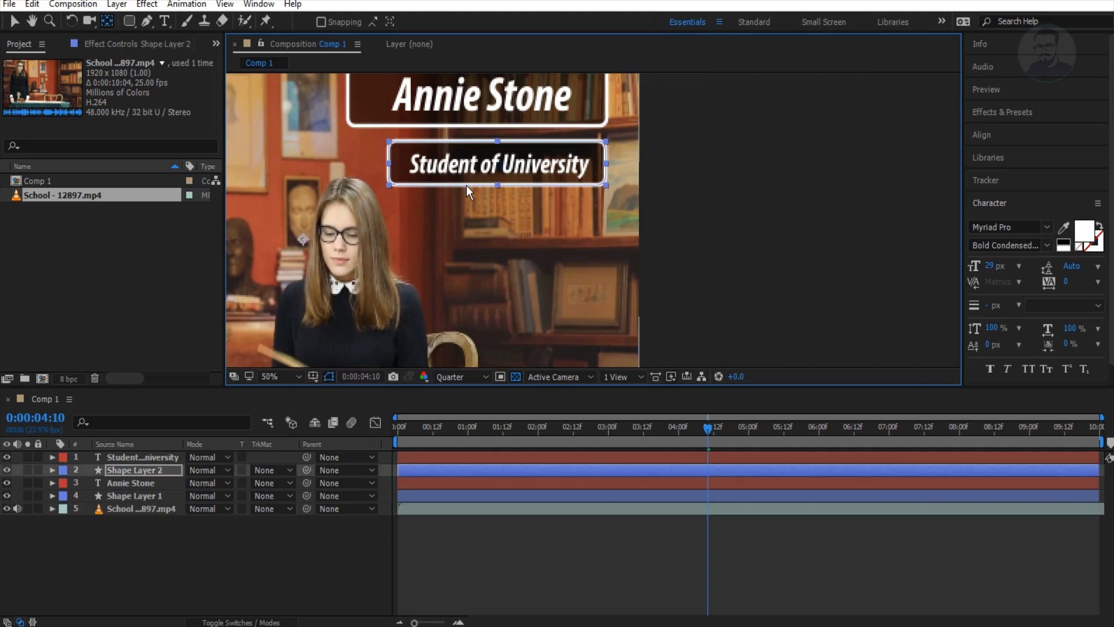
pyautogui.press(',')
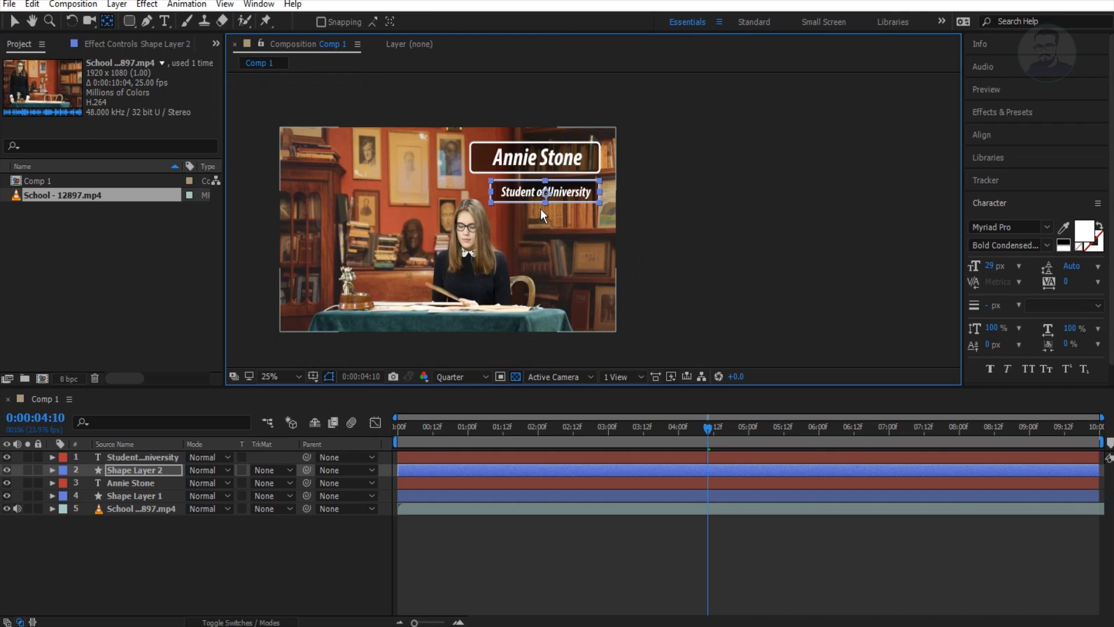
pyautogui.press('v')
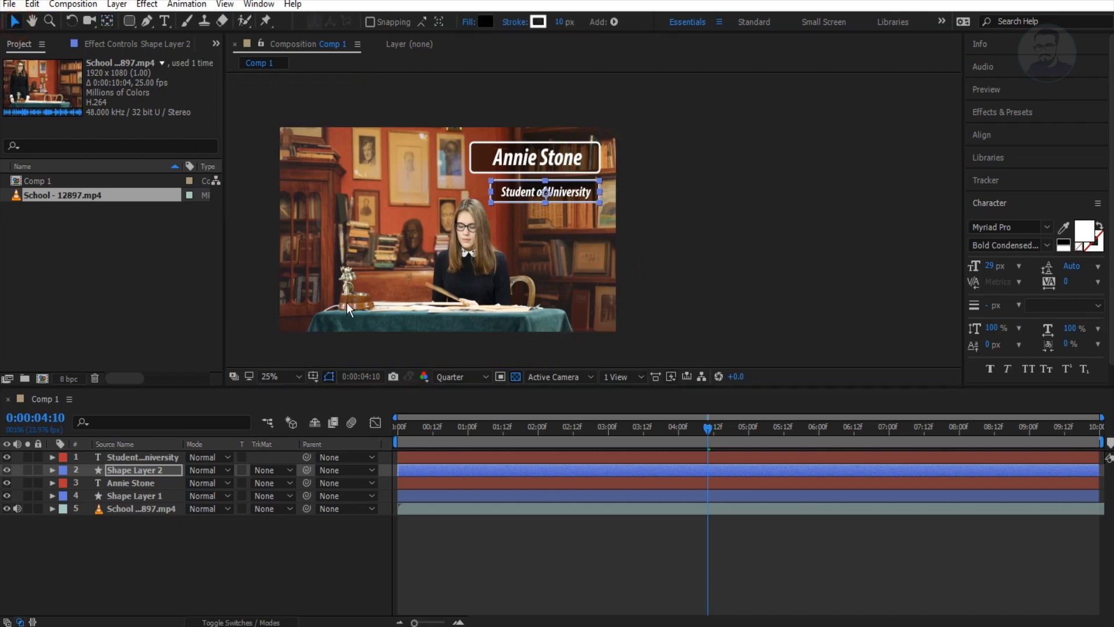
pyautogui.moveTo(707, 427); pyautogui.dragTo(667, 433)
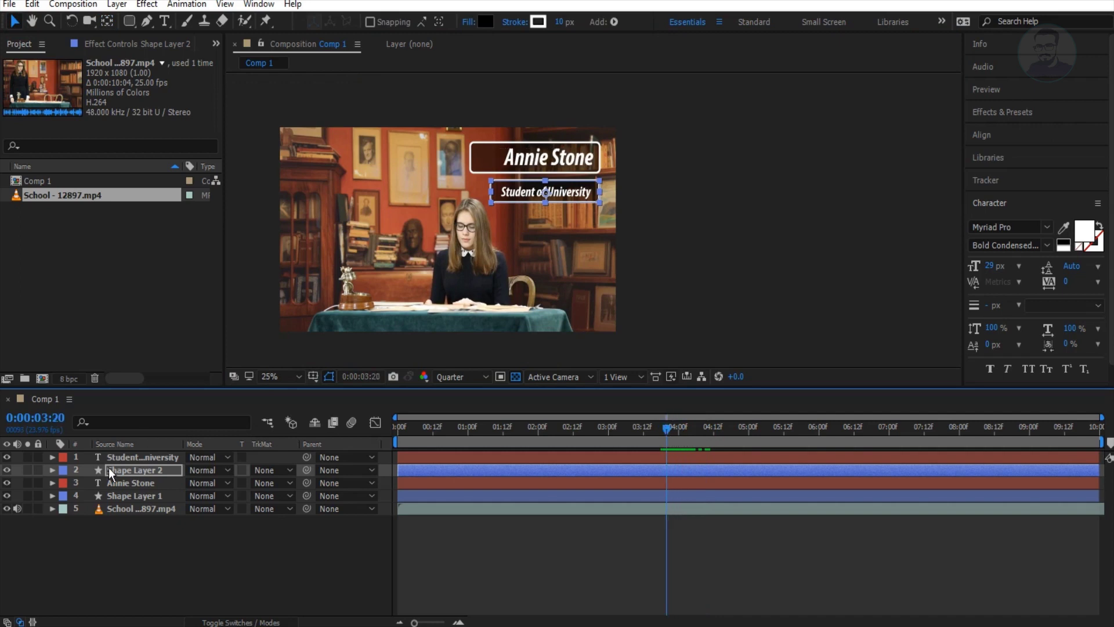
# - Keyframe the lower box's Position from 2377.6,339 at about 3:20 to 1521.6,339 at 5:01
pyautogui.press('p')
pyautogui.click(87, 483)
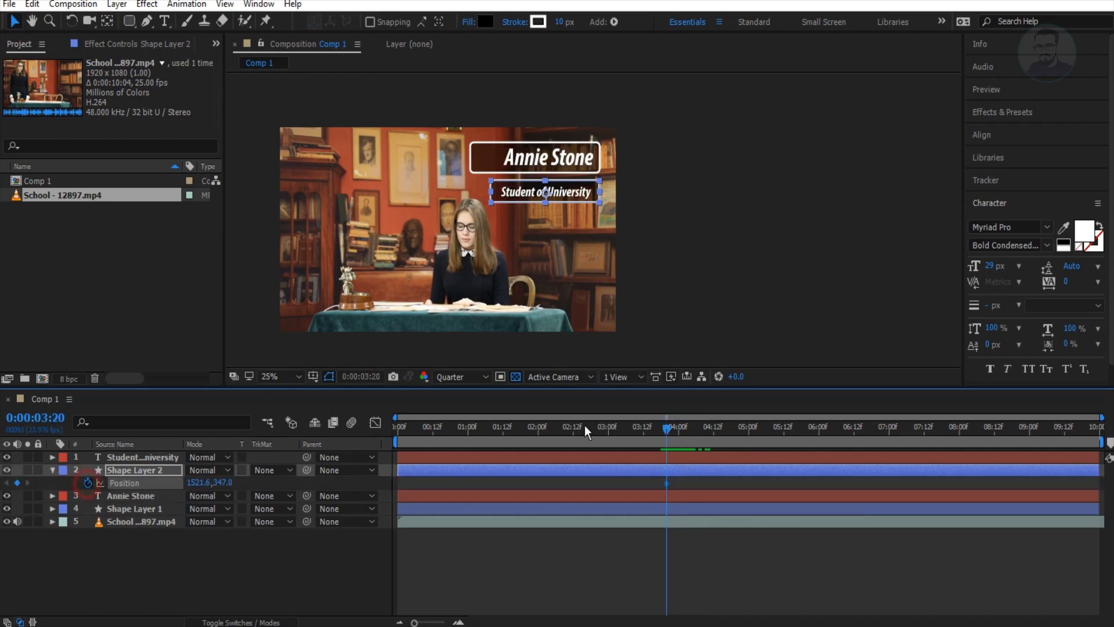
pyautogui.moveTo(598, 194); pyautogui.dragTo(750, 193)
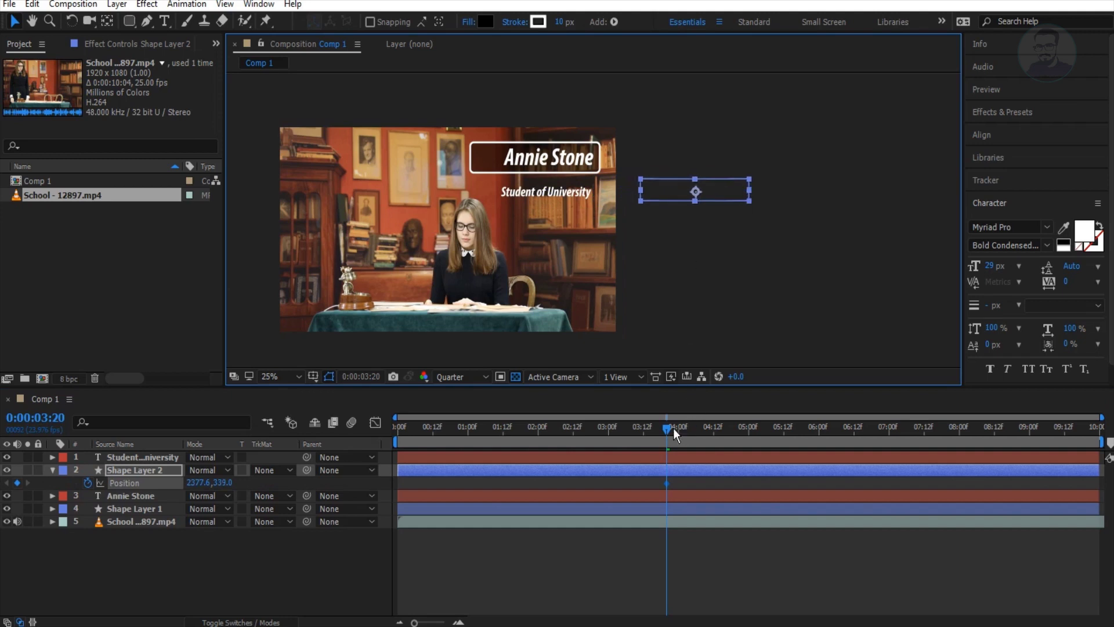
pyautogui.moveTo(666, 428); pyautogui.dragTo(752, 434)
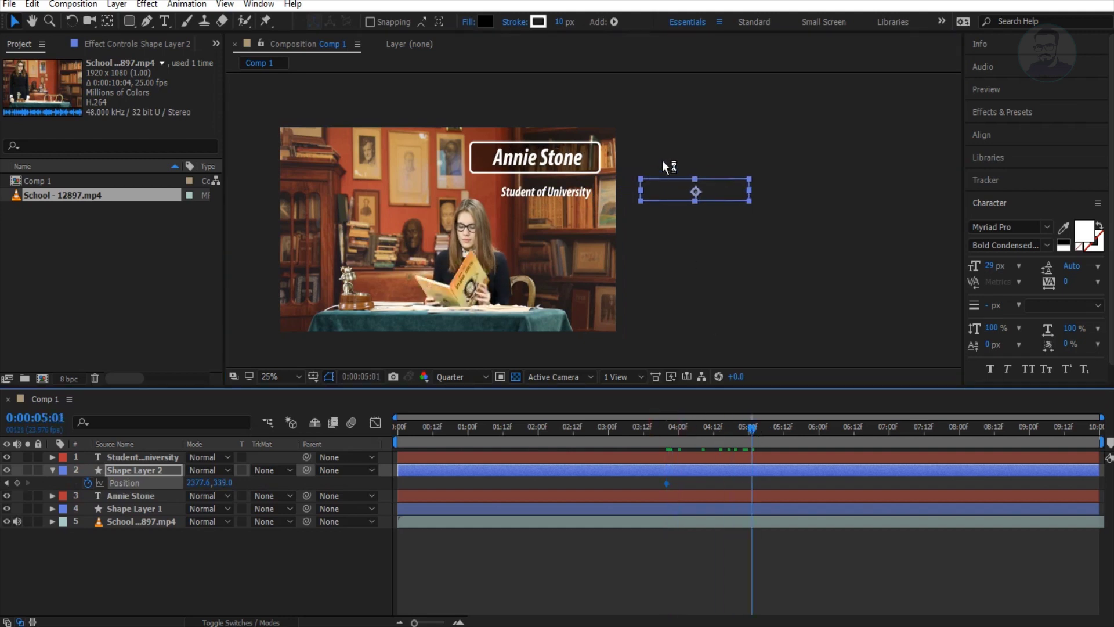
pyautogui.moveTo(664, 194); pyautogui.dragTo(517, 198)
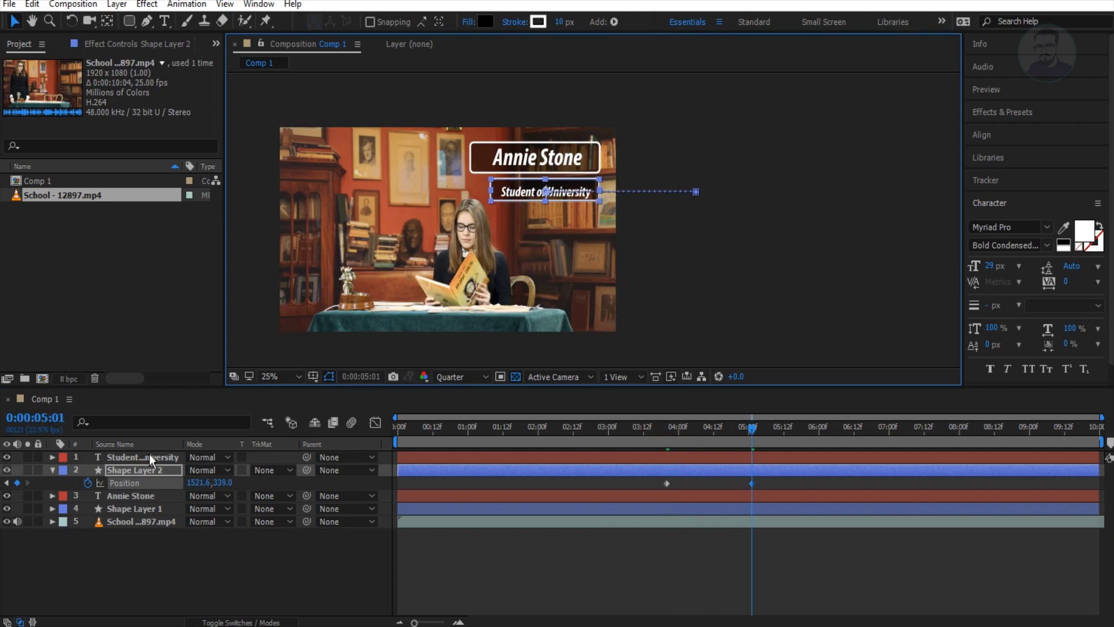
pyautogui.press('F2')
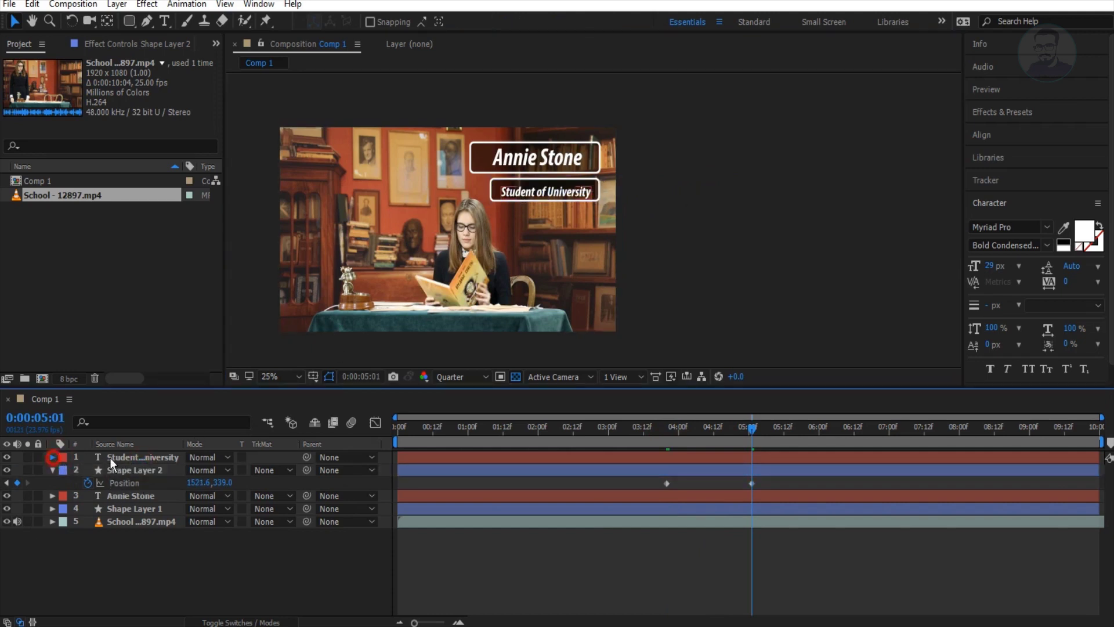
# - At 5:01, keyframe the Student of University text's Position off-frame right at 2273.6,343
pyautogui.click(111, 459)
pyautogui.click(52, 456)
pyautogui.click(52, 457)
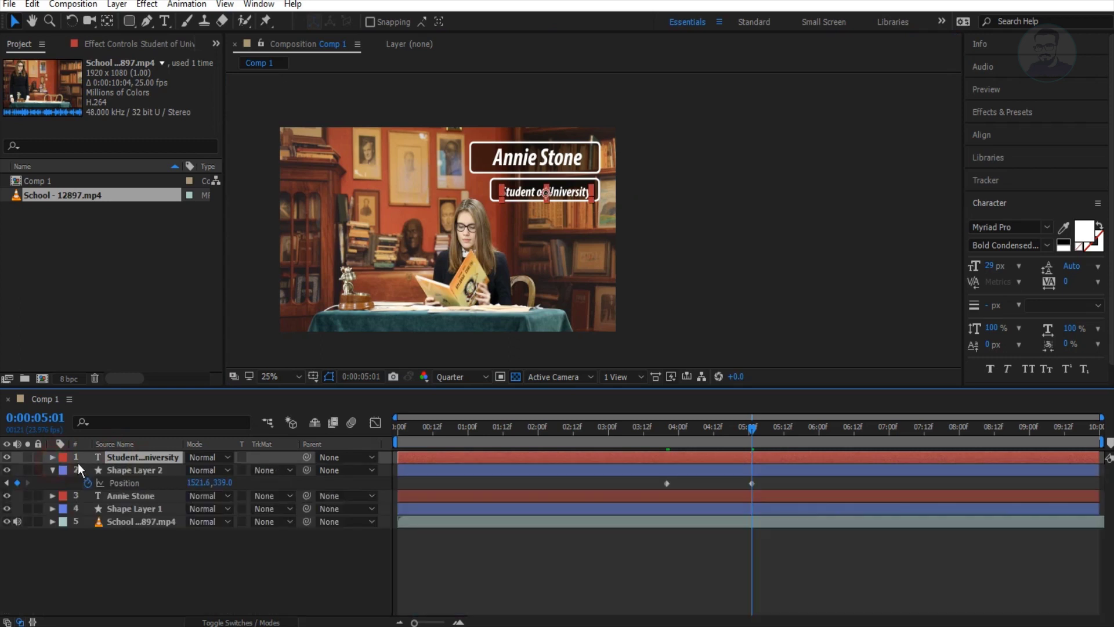
pyautogui.press('p')
pyautogui.click(88, 469)
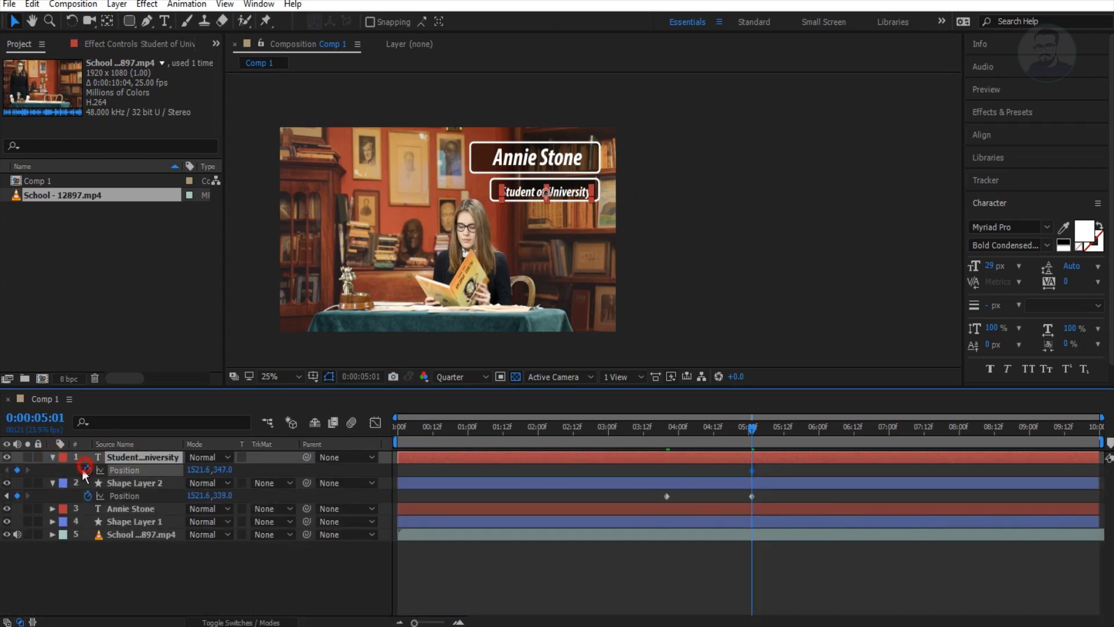
pyautogui.click(53, 483)
pyautogui.press('Up')
pyautogui.press('Up')
pyautogui.press('Up')
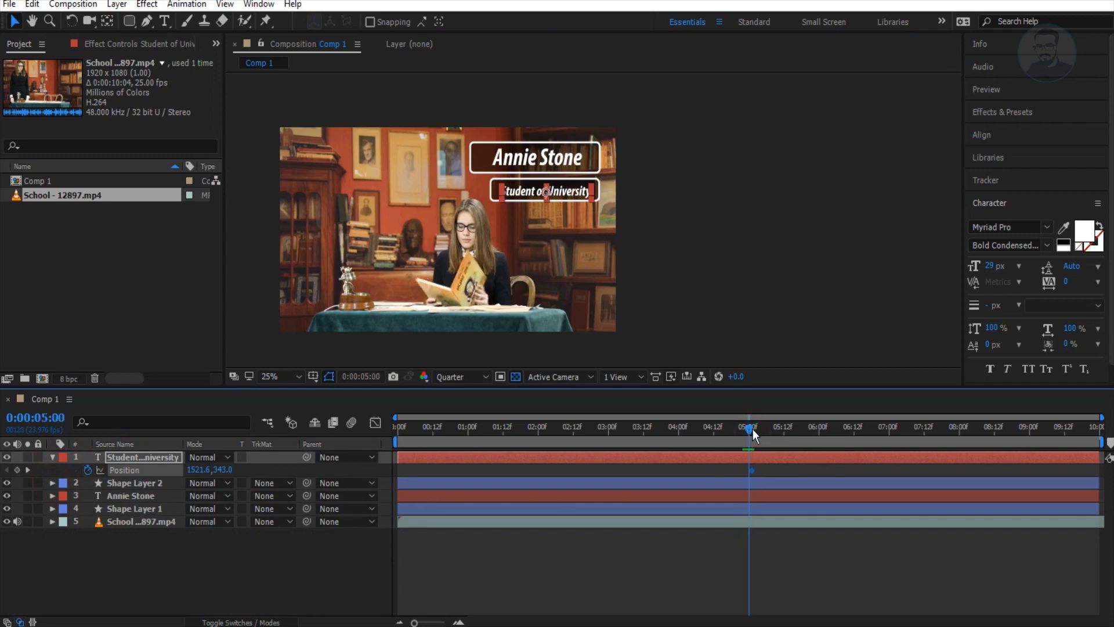
pyautogui.moveTo(546, 195); pyautogui.dragTo(677, 194)
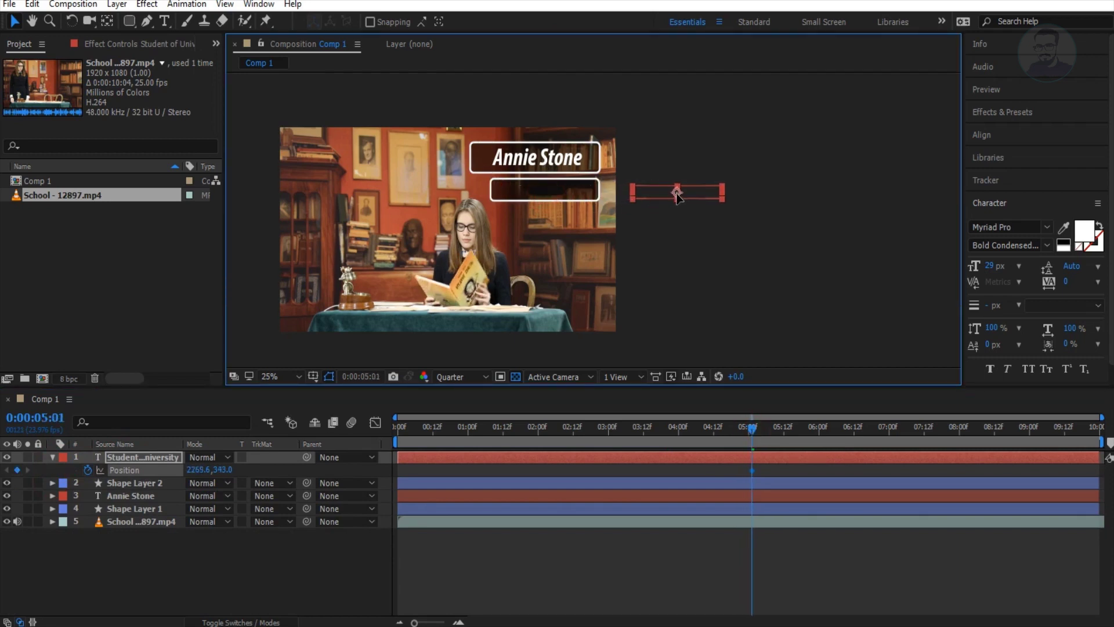
# - At 6:12, bring the text back to 1513.6,343 inside the lower box and preview the slide-in
pyautogui.moveTo(755, 429); pyautogui.dragTo(853, 439)
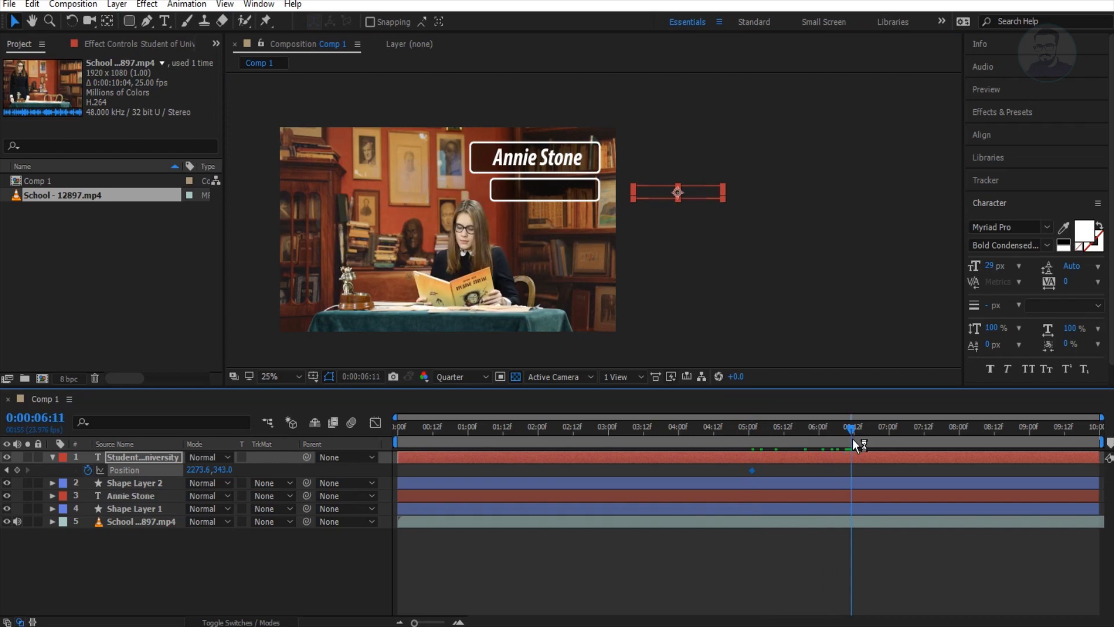
pyautogui.click(675, 192)
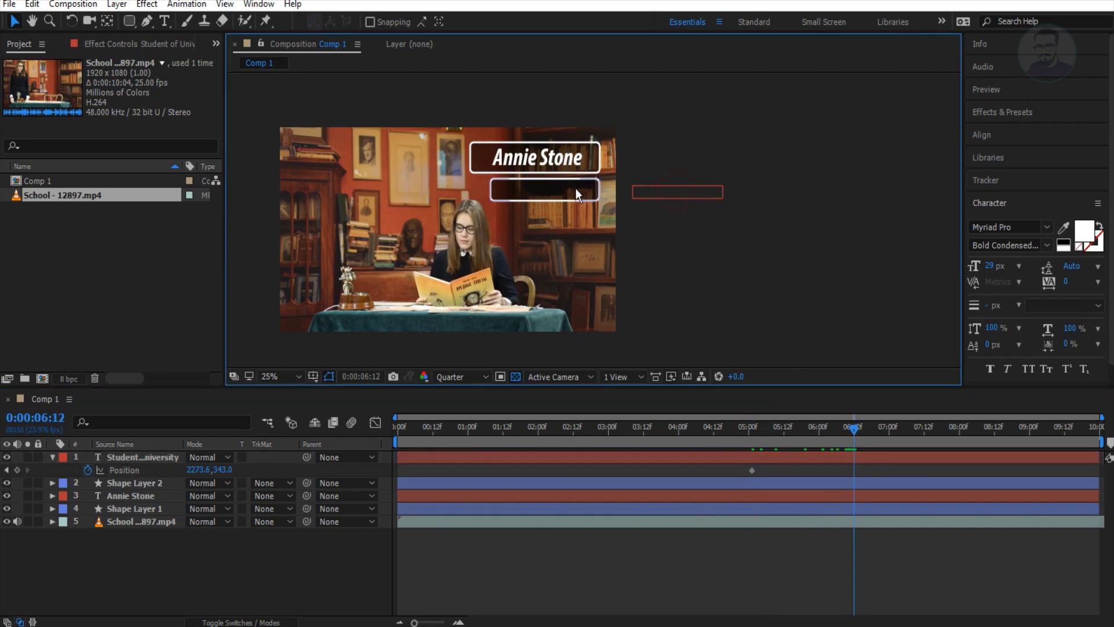
pyautogui.moveTo(665, 193); pyautogui.dragTo(544, 189)
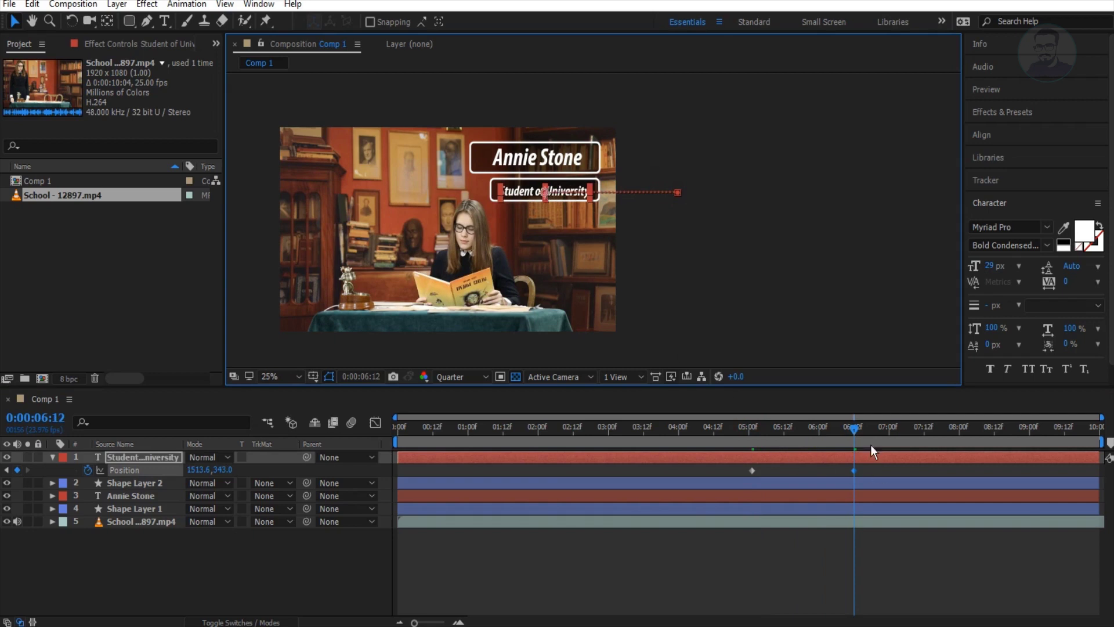
pyautogui.moveTo(858, 434); pyautogui.dragTo(904, 448)
pyautogui.click(986, 112)
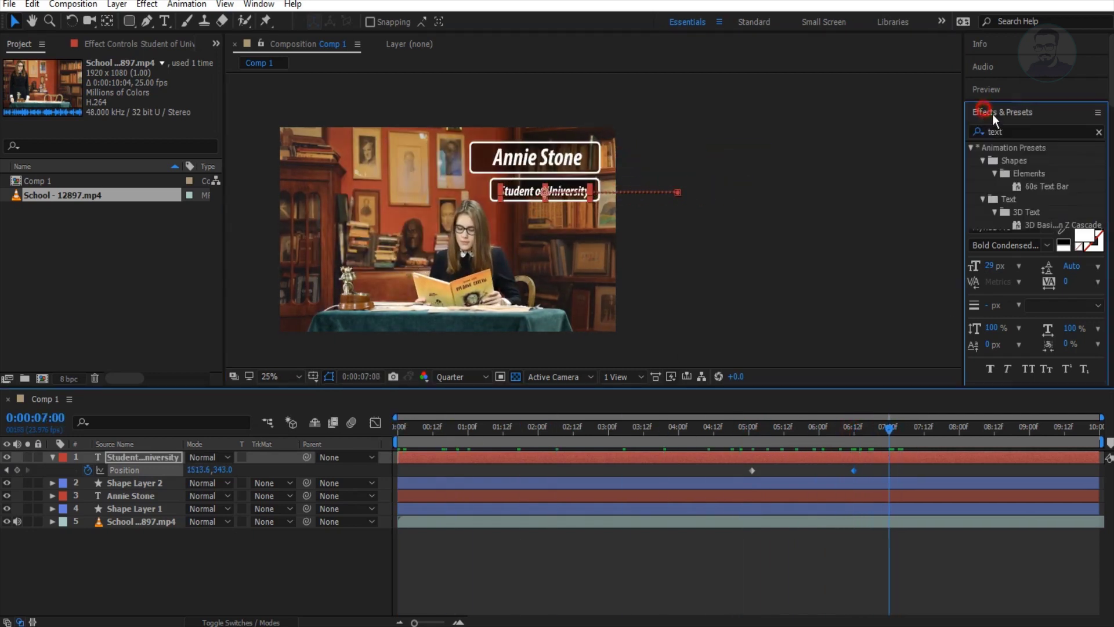
# - Apply the 3D Basic Position Z Cascade text preset to Annie Stone and scrub its animation
pyautogui.doubleClick(998, 132)
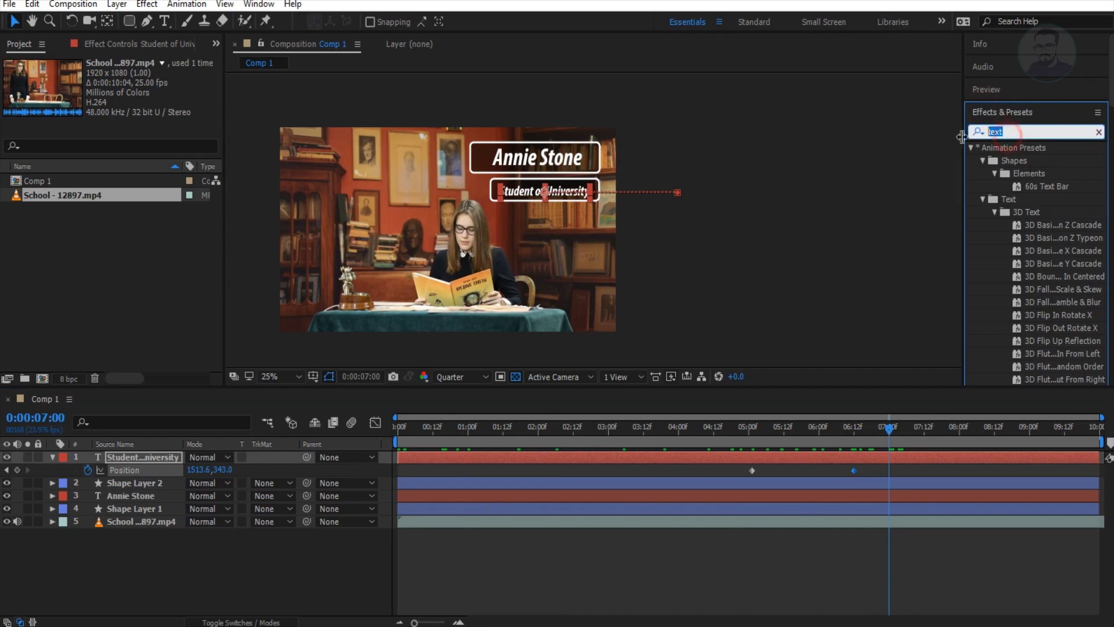
pyautogui.press('BackSpace')
pyautogui.click(875, 193)
pyautogui.click(1031, 131)
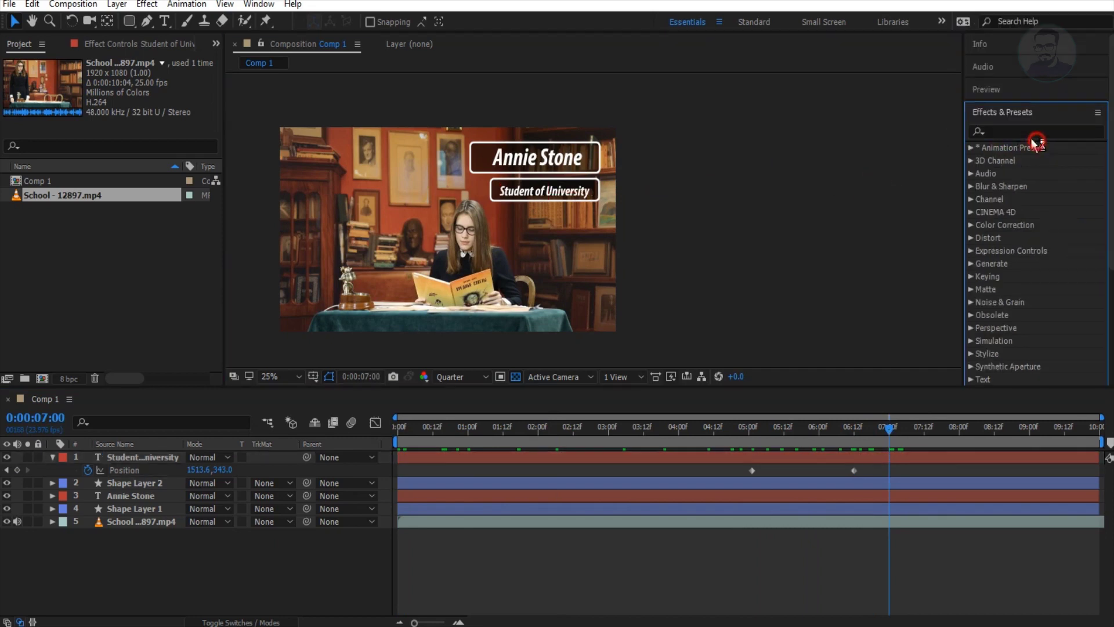
pyautogui.write('text')
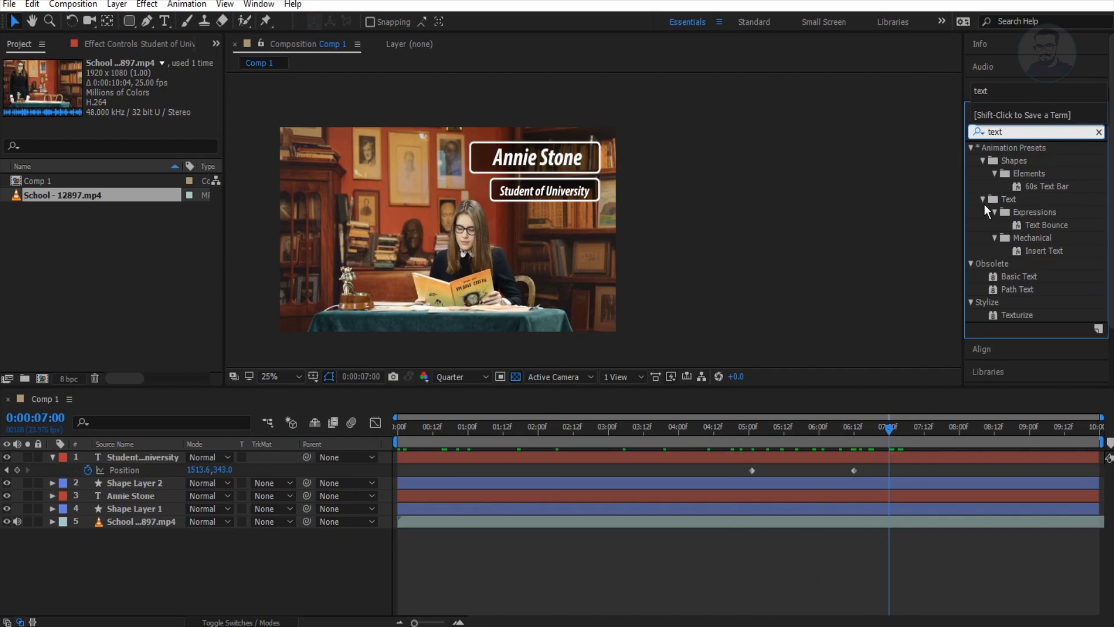
pyautogui.click(984, 204)
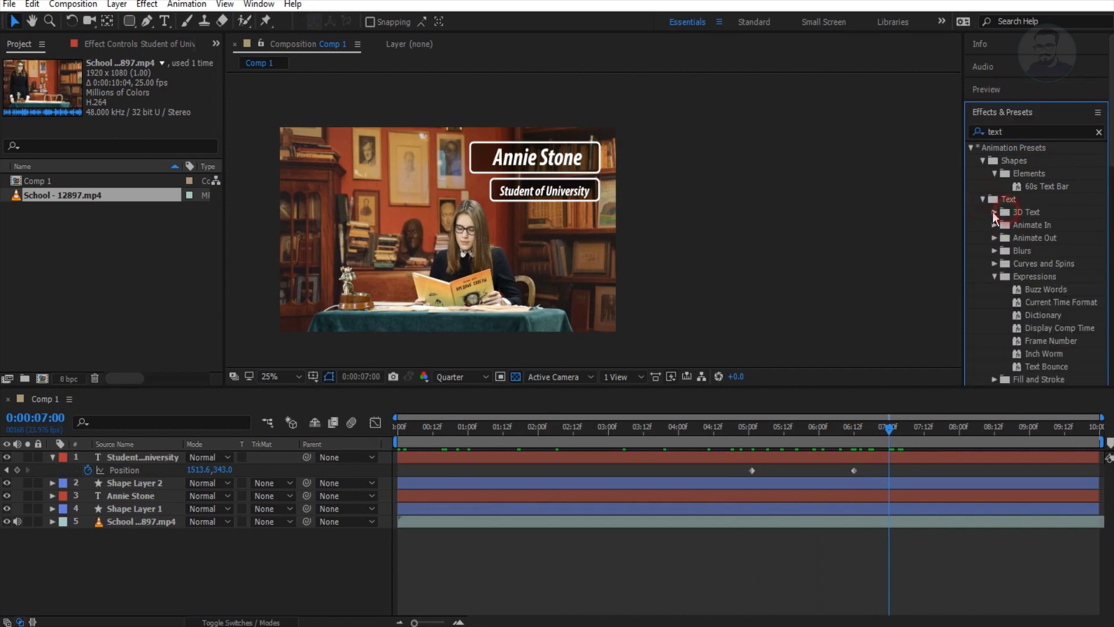
pyautogui.click(994, 213)
pyautogui.click(1021, 225)
pyautogui.moveTo(1035, 228)
pyautogui.mouseDown()
pyautogui.moveTo(1054, 235)
pyautogui.moveTo(1004, 300)
pyautogui.mouseUp()
pyautogui.moveTo(896, 436); pyautogui.dragTo(574, 444)
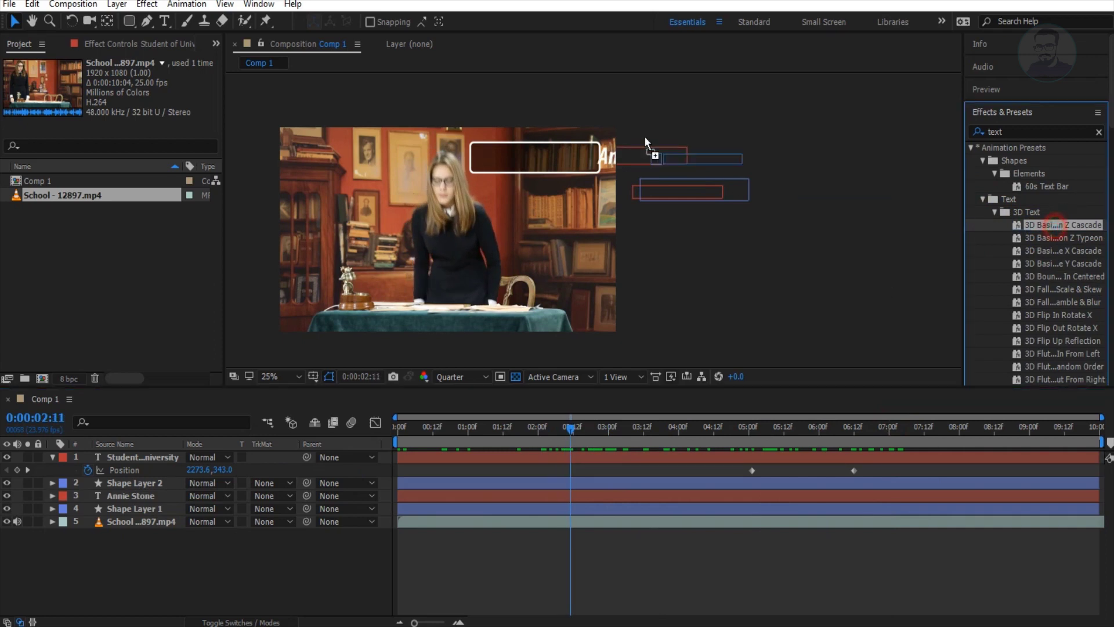
pyautogui.moveTo(1054, 224); pyautogui.dragTo(632, 157)
pyautogui.moveTo(570, 430)
pyautogui.mouseDown()
pyautogui.moveTo(700, 426)
pyautogui.moveTo(778, 444)
pyautogui.moveTo(764, 450)
pyautogui.mouseUp()
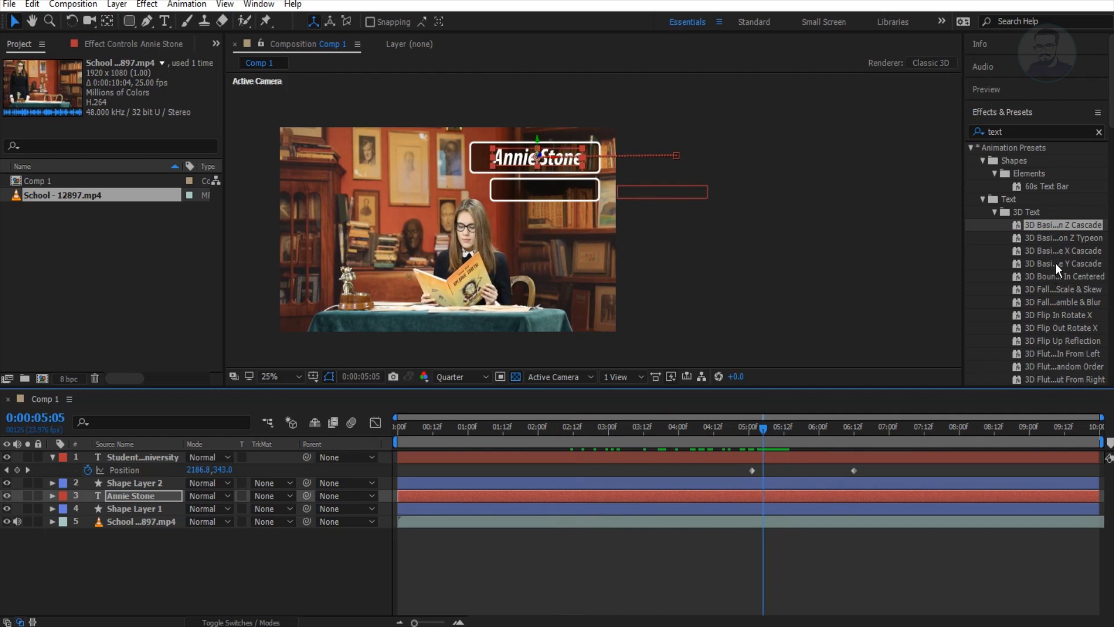
# - Apply the 3D Y Cascade text preset to Student of University and preview the animation
pyautogui.moveTo(1056, 263); pyautogui.dragTo(719, 262)
pyautogui.moveTo(674, 192); pyautogui.dragTo(674, 191)
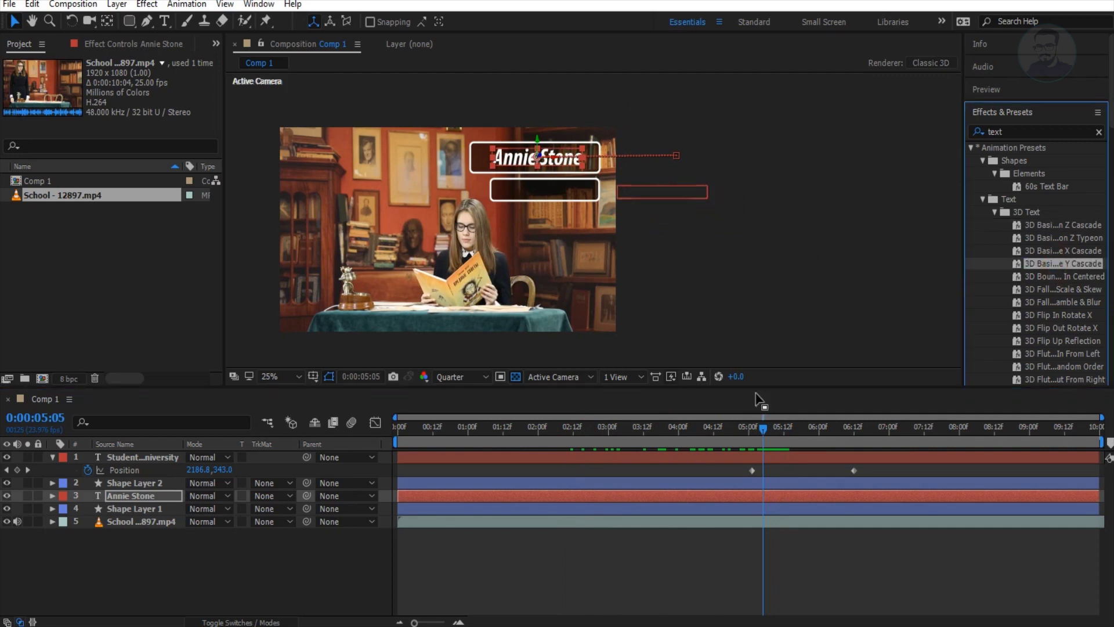
pyautogui.moveTo(762, 426); pyautogui.dragTo(896, 431)
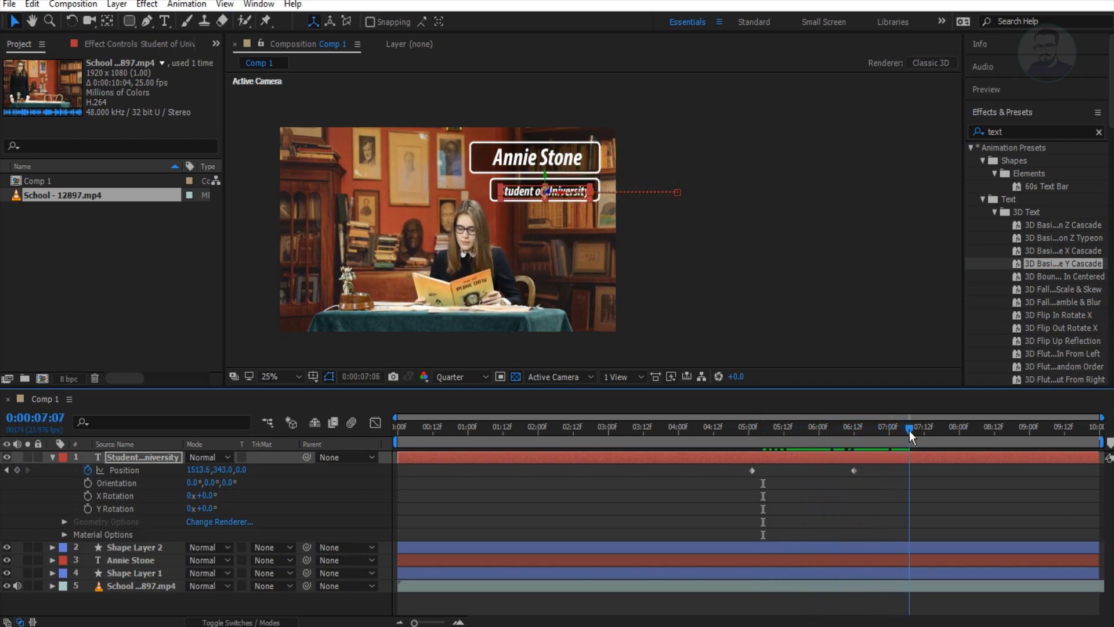
pyautogui.moveTo(896, 430); pyautogui.dragTo(930, 430)
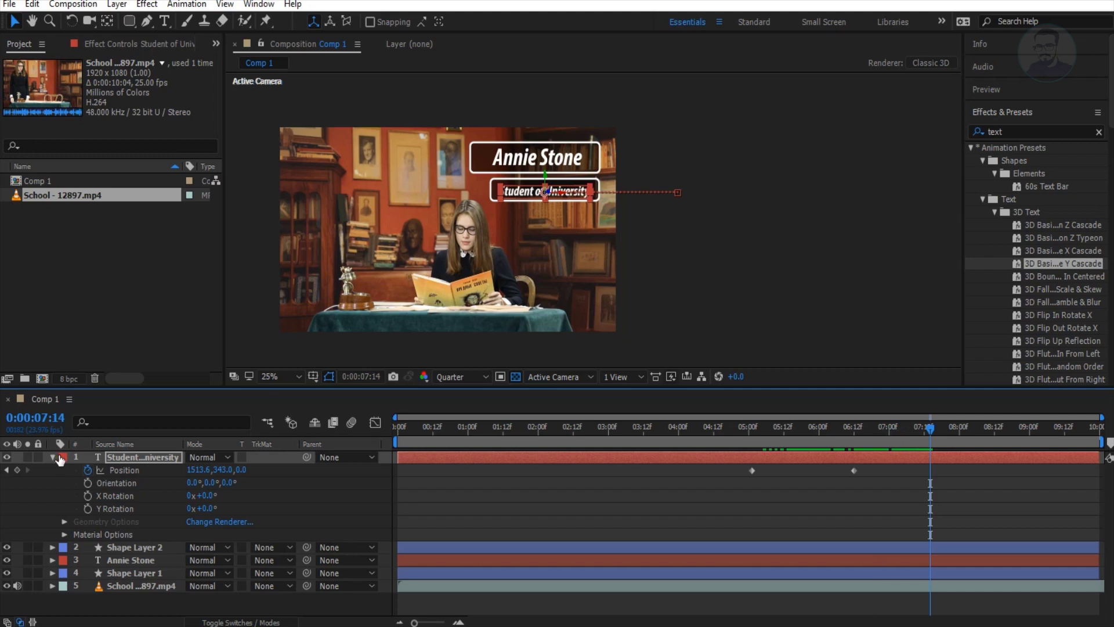
pyautogui.click(52, 457)
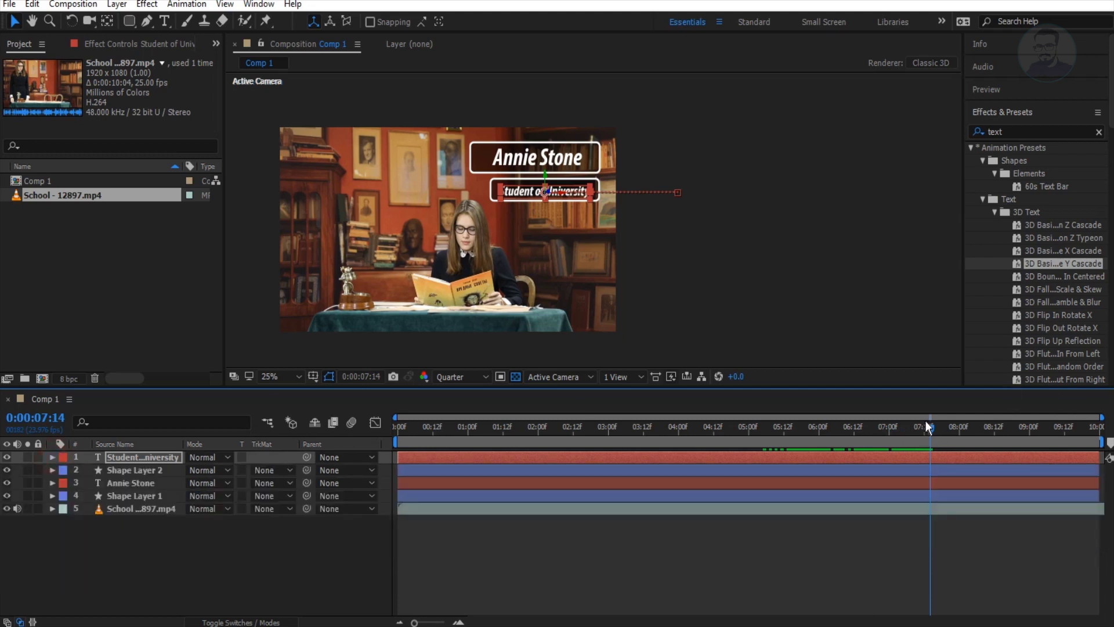
pyautogui.press('space')
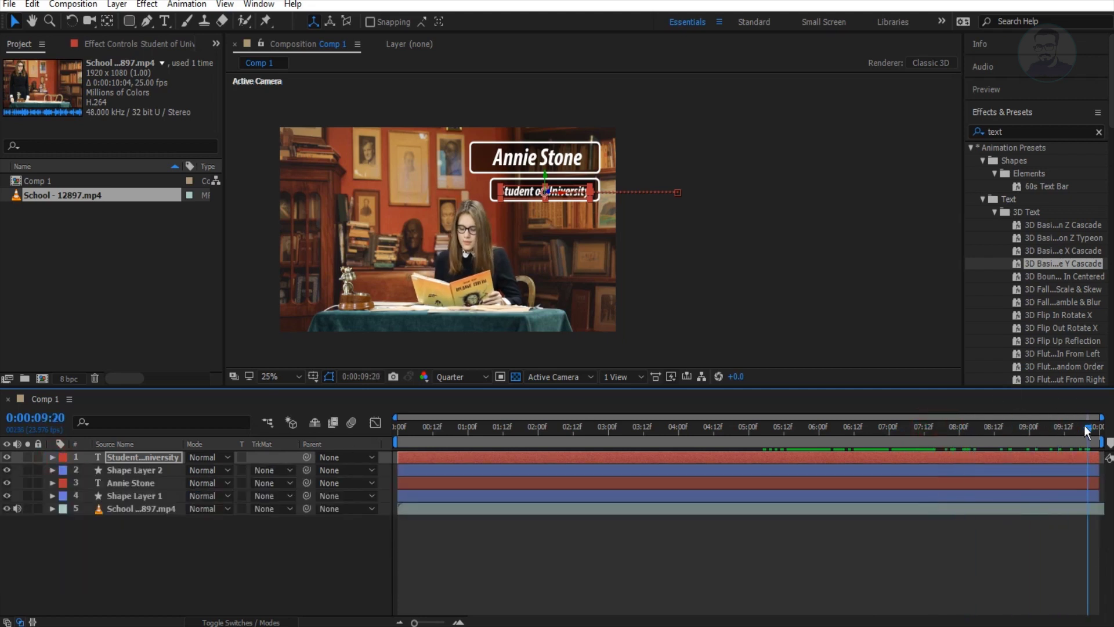
pyautogui.moveTo(890, 412)
pyautogui.mouseDown()
pyautogui.moveTo(858, 394)
pyautogui.moveTo(912, 395)
pyautogui.moveTo(900, 395)
pyautogui.mouseUp()
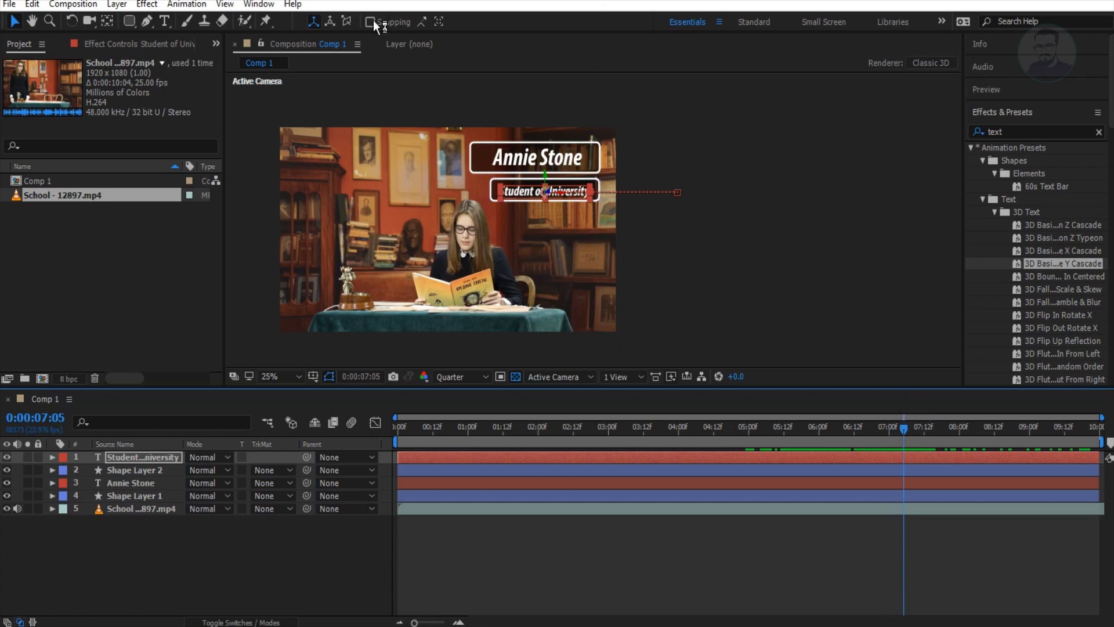
# - Set the composition duration to 8 seconds in Composition Settings
pyautogui.click(73, 4)
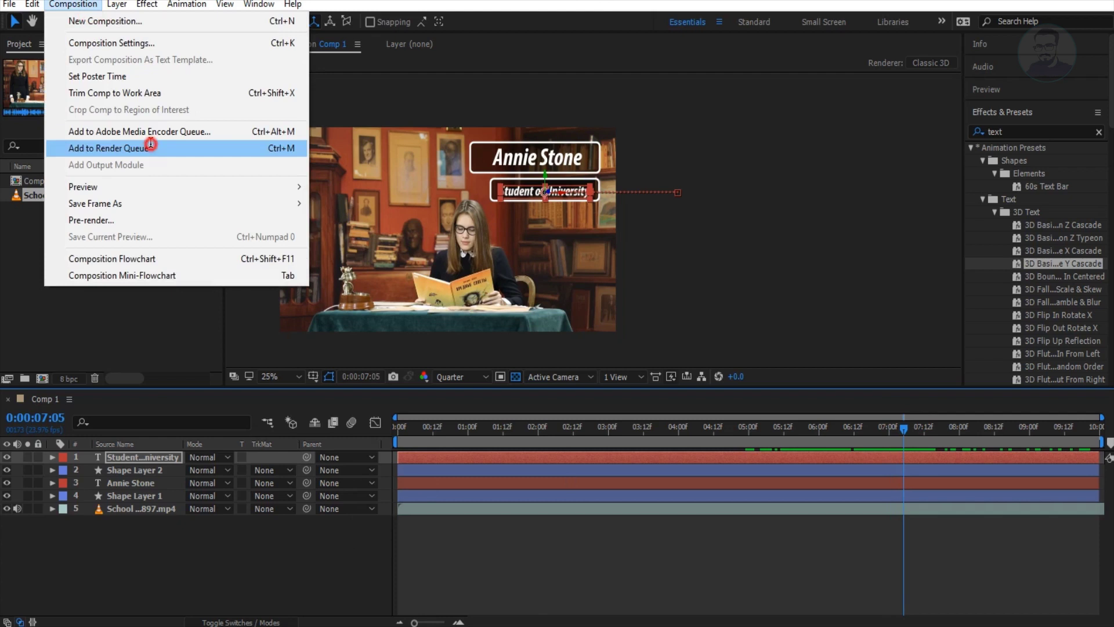
pyautogui.click(145, 147)
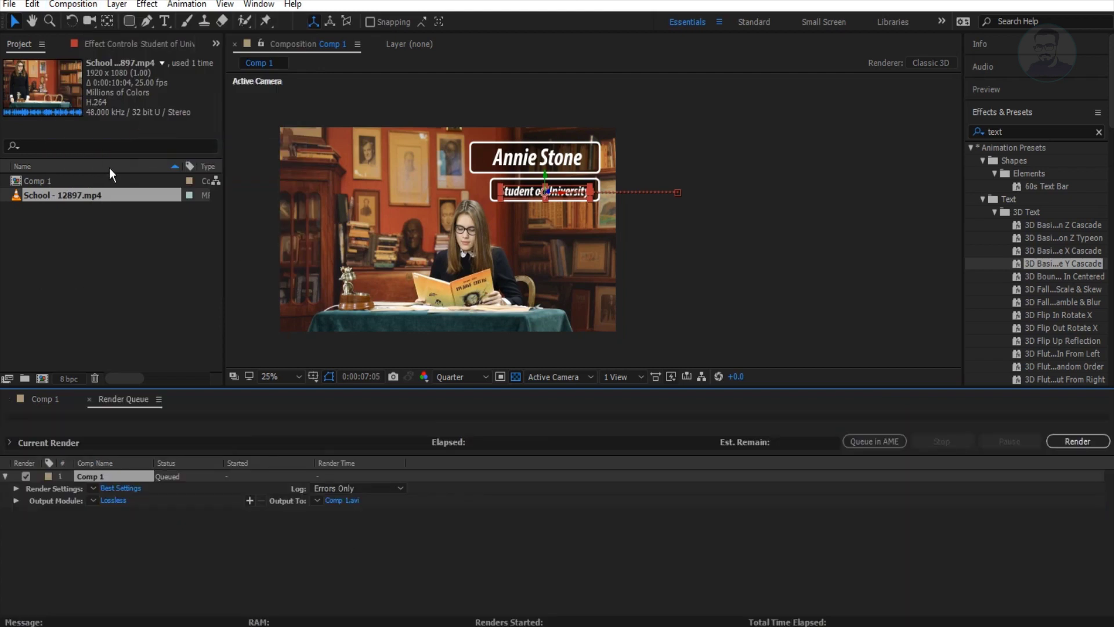
pyautogui.click(51, 401)
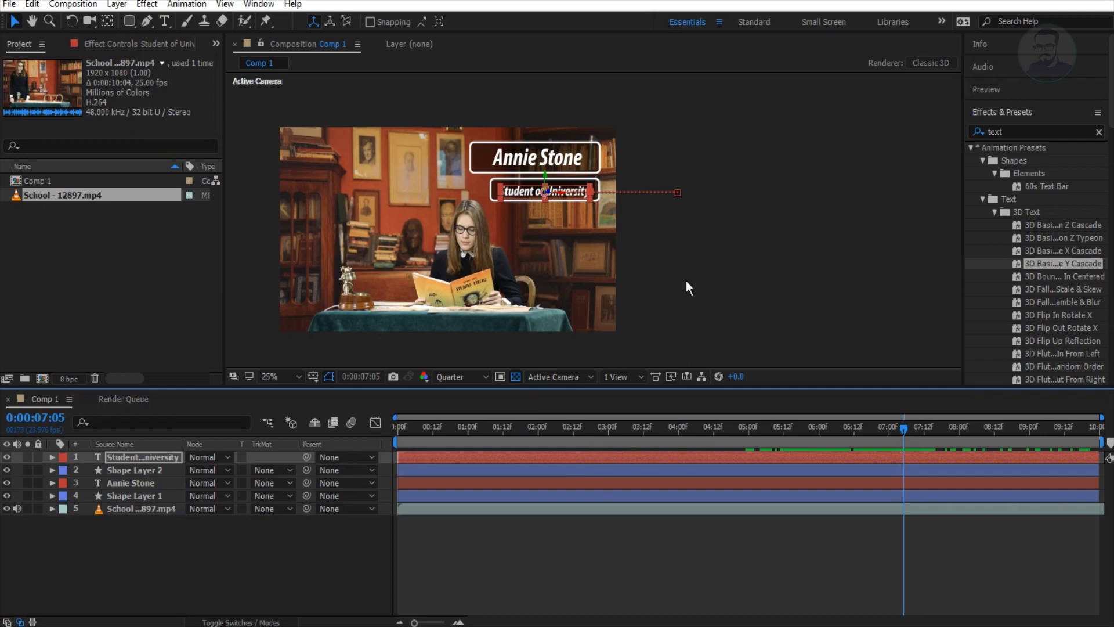
pyautogui.hotkey('ctrl', 'k')
pyautogui.click(604, 525)
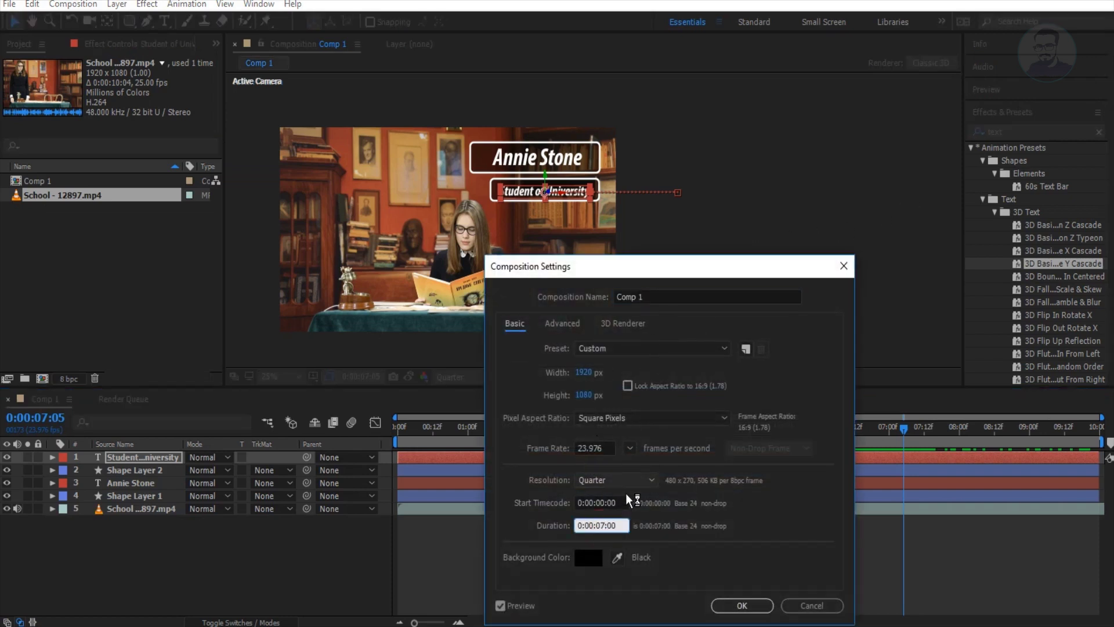
pyautogui.write('0')
pyautogui.press('Return')
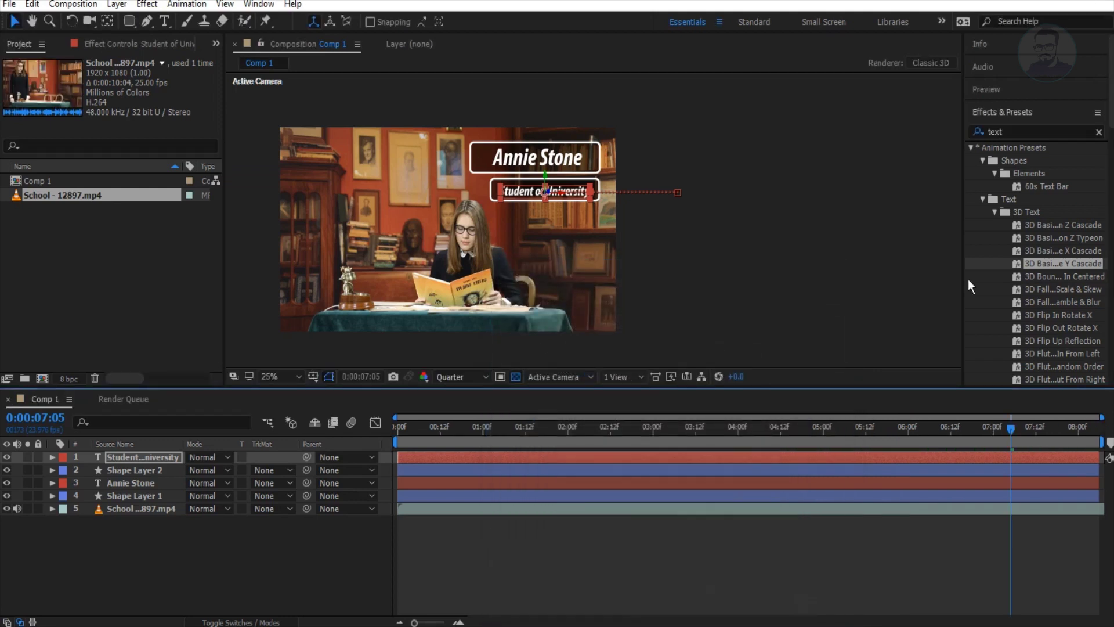
# - Queue Comp 1 for rendering with QuickTime output saved as Ep.1.mov, replacing the existing file
pyautogui.click(68, 5)
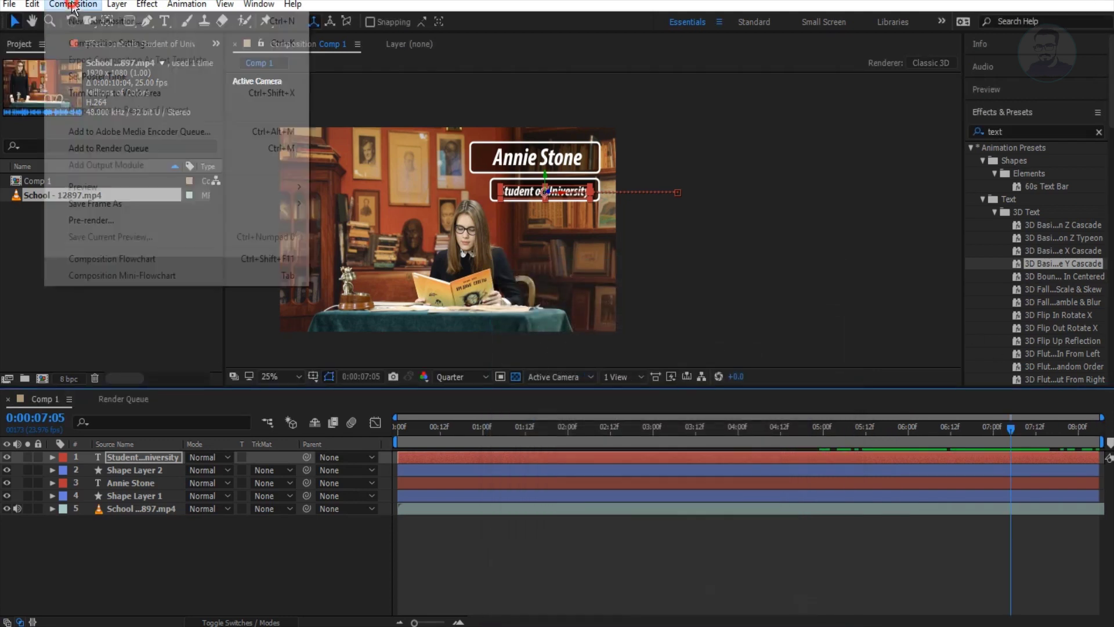
pyautogui.click(105, 150)
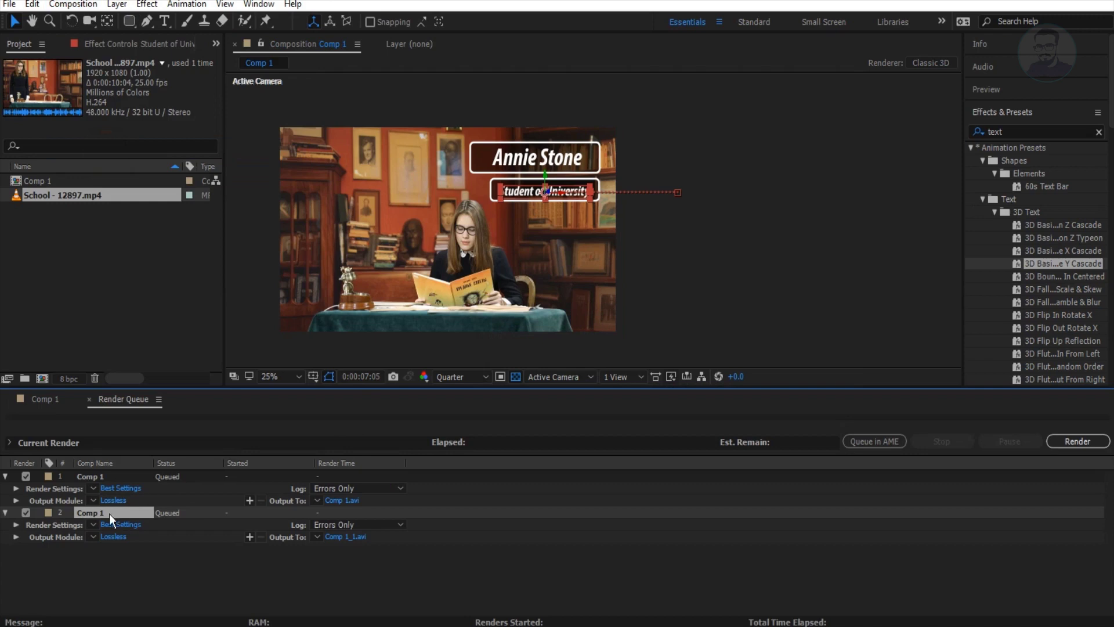
pyautogui.click(113, 537)
pyautogui.click(458, 160)
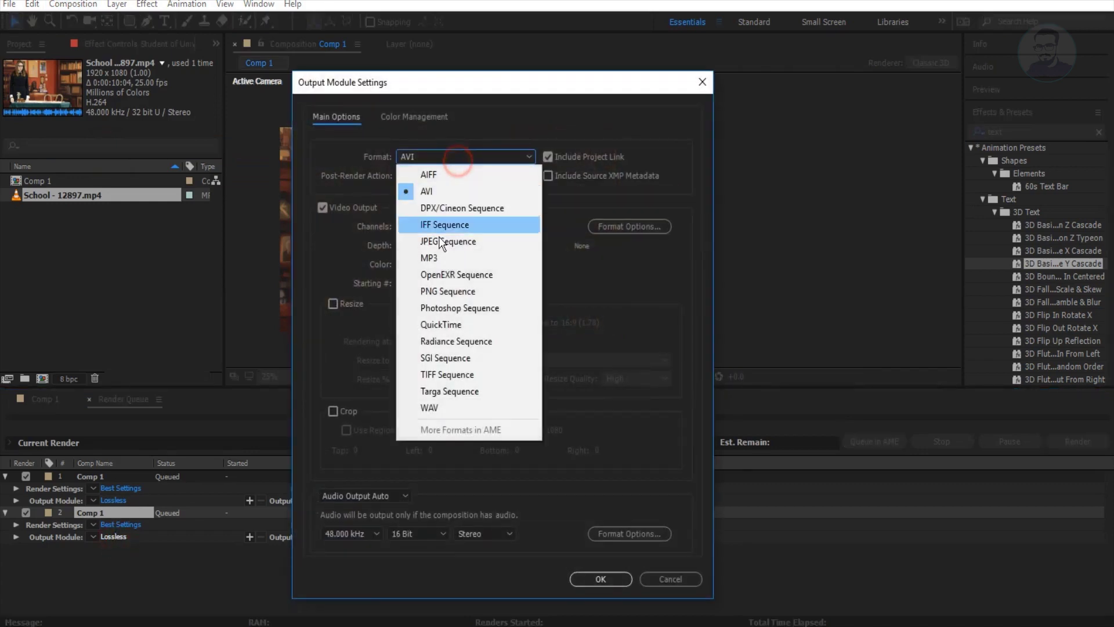
pyautogui.click(448, 326)
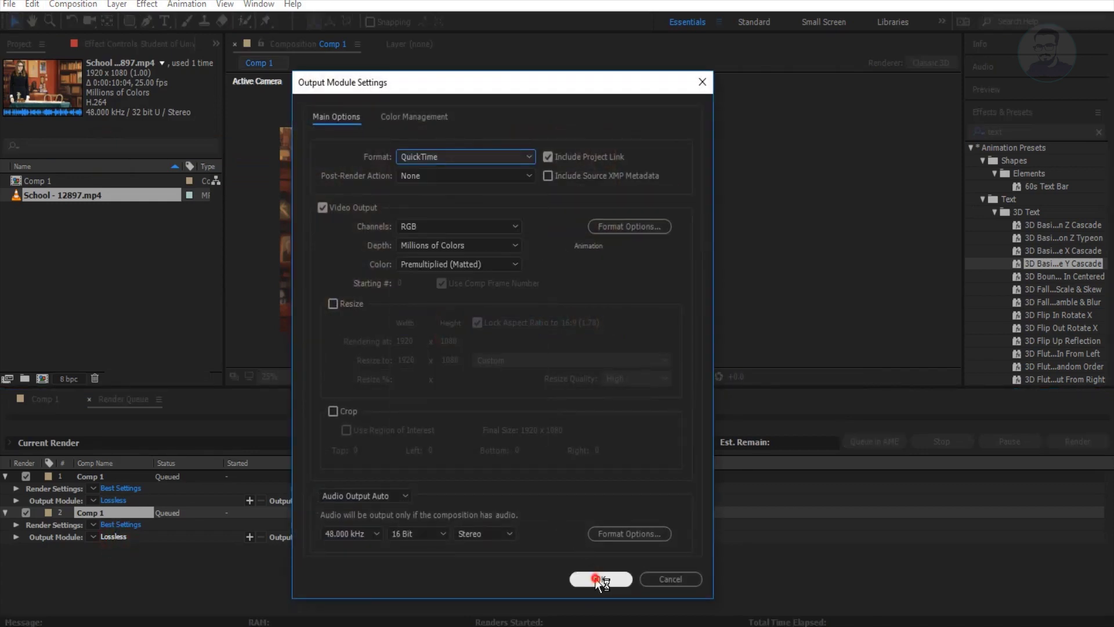
pyautogui.click(598, 578)
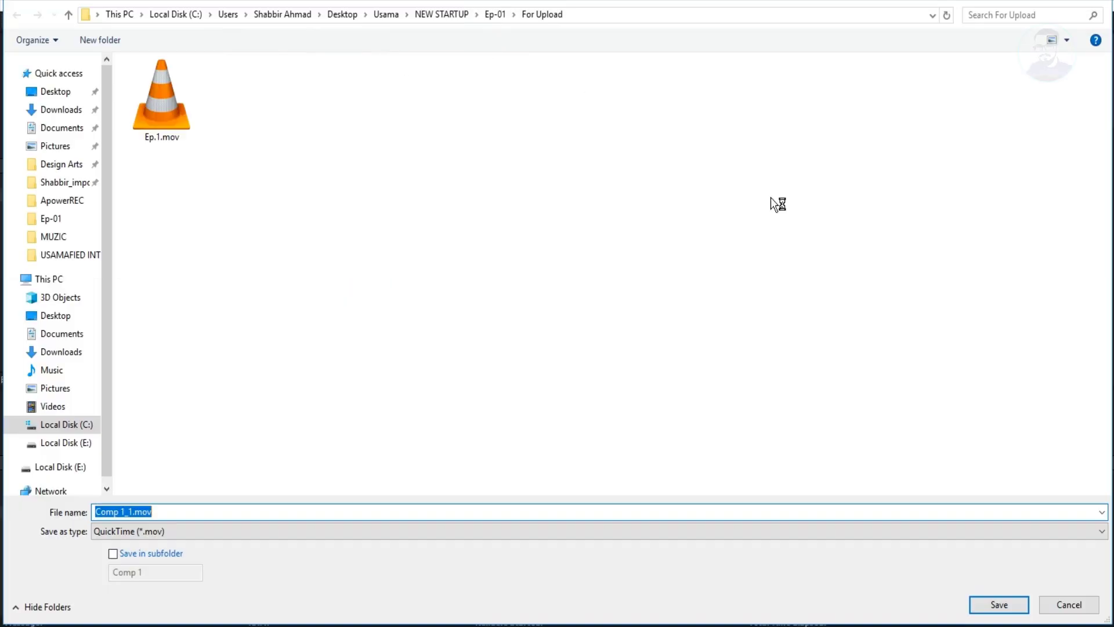
pyautogui.click(140, 101)
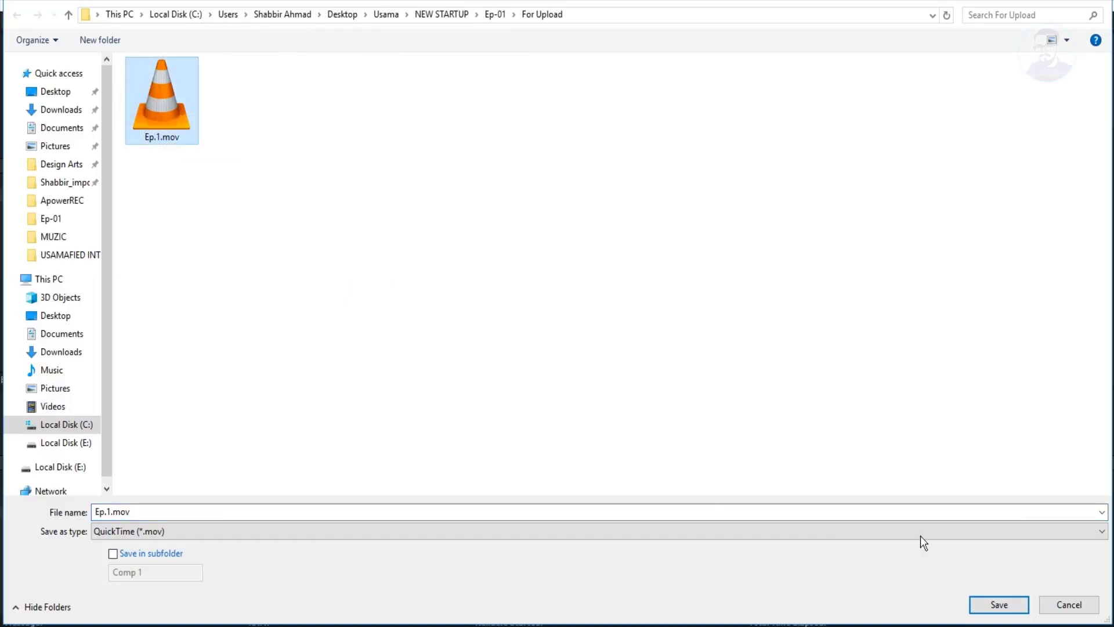
pyautogui.click(1026, 606)
pyautogui.click(611, 335)
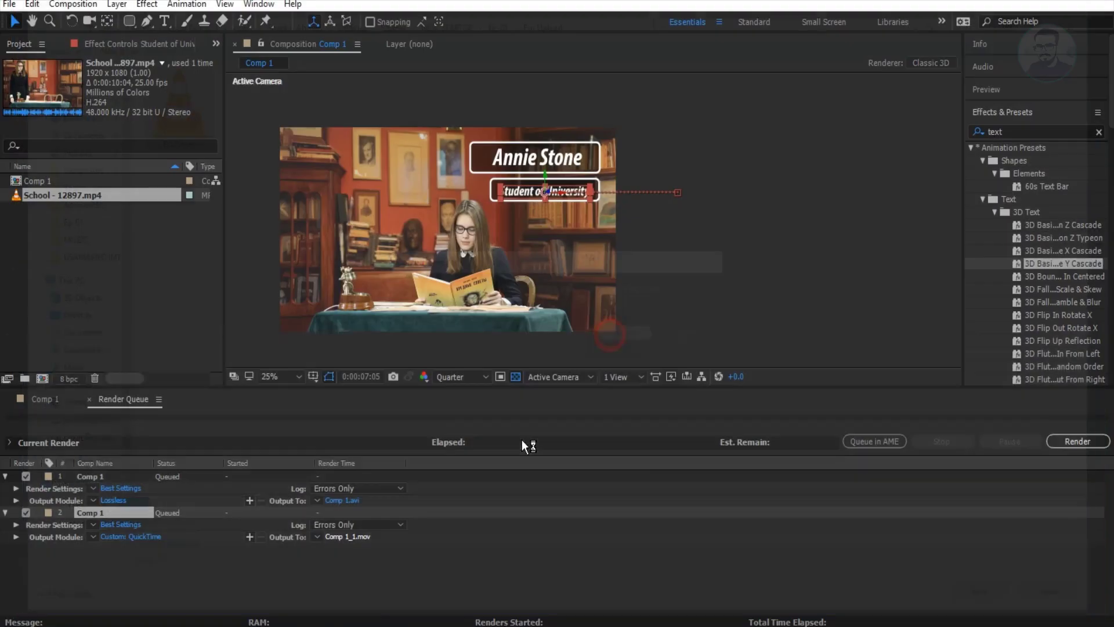
# - Start rendering the queued Comp 1 out to Ep.1.mov
pyautogui.click(1078, 441)
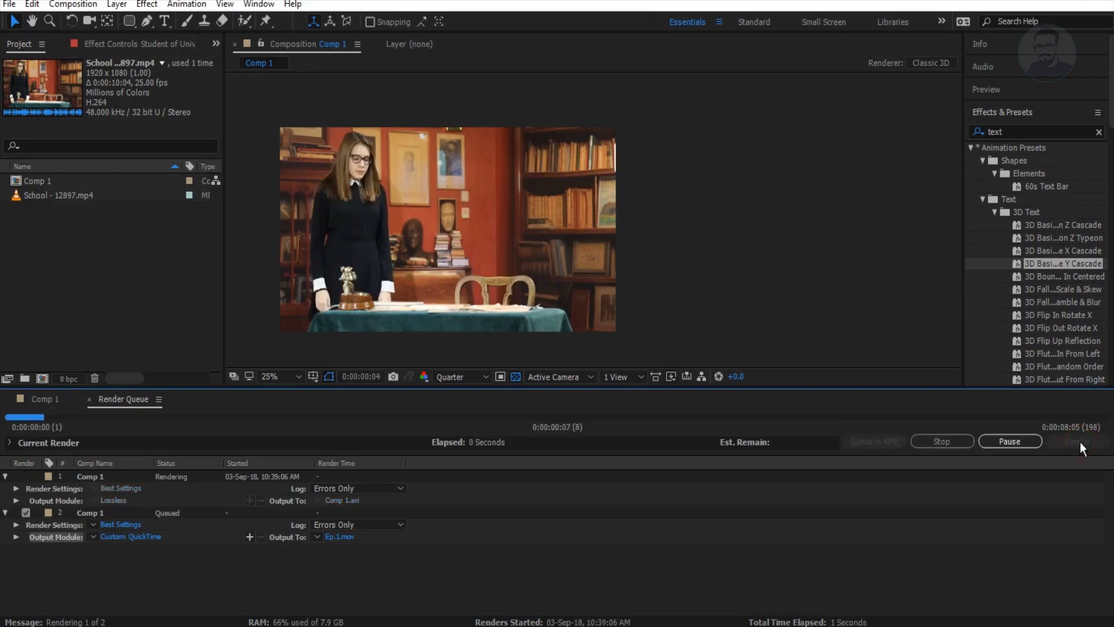